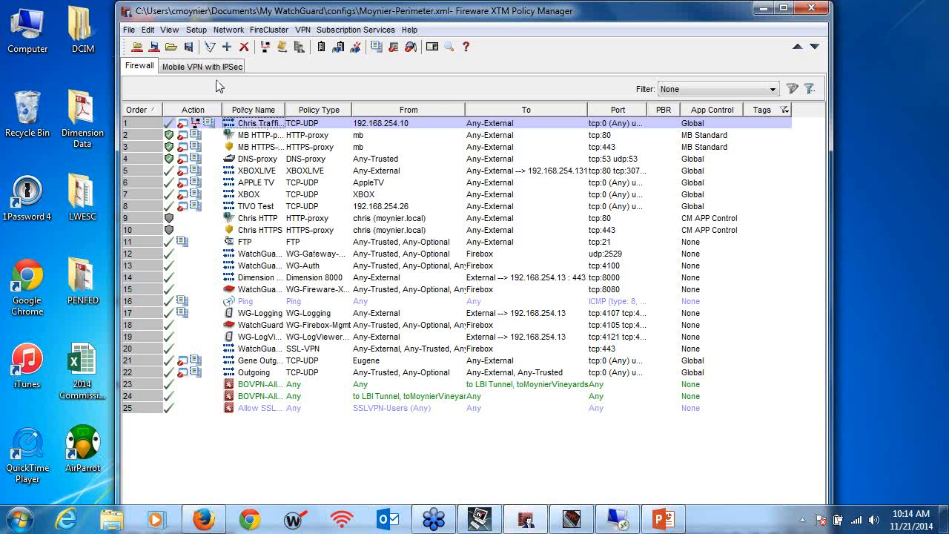
Check in the global networking settings that all traffic management and QoS features are enabled, and accept the dialog.
{"action": "left_click", "coordinate": [196, 31]}
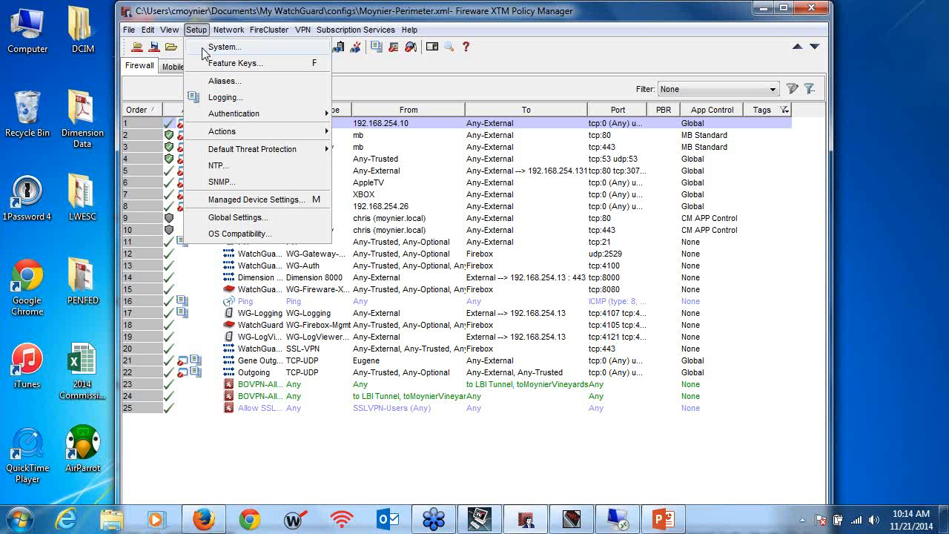
{"action": "left_click", "coordinate": [235, 217]}
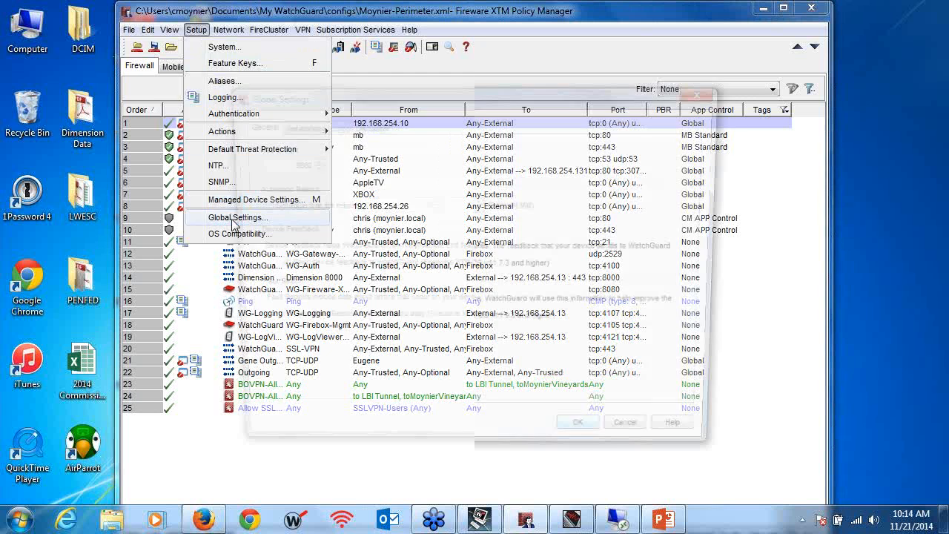
{"action": "left_click", "coordinate": [267, 288]}
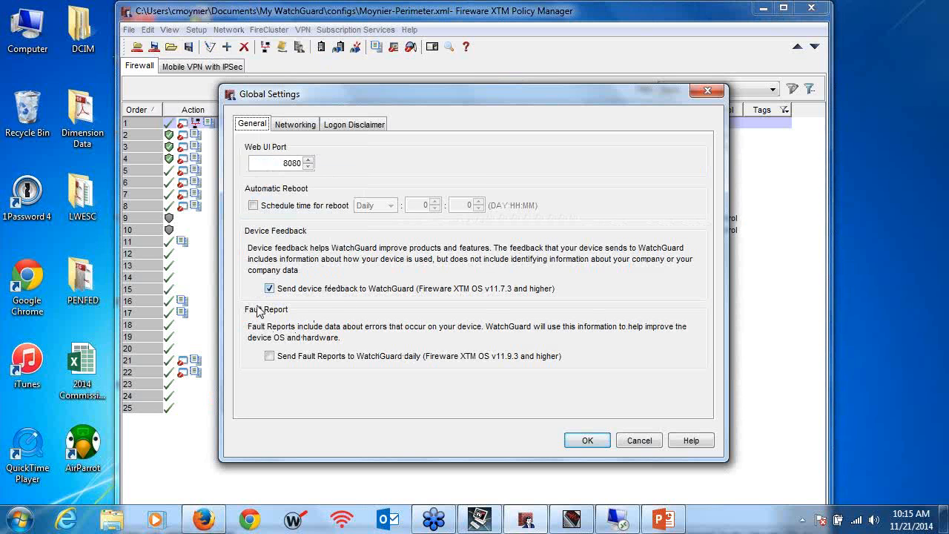
{"action": "left_click", "coordinate": [295, 124]}
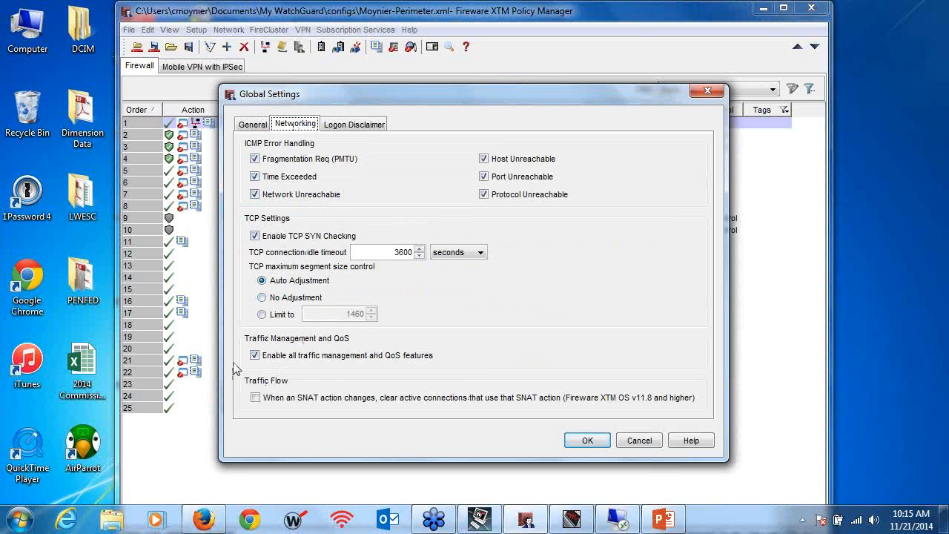
{"action": "left_click", "coordinate": [940, 33]}
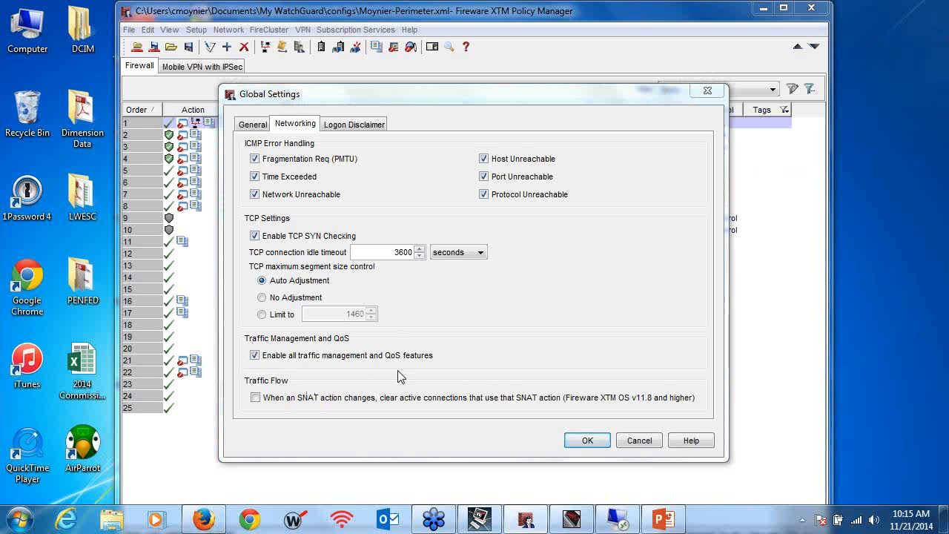
{"action": "left_click", "coordinate": [583, 442]}
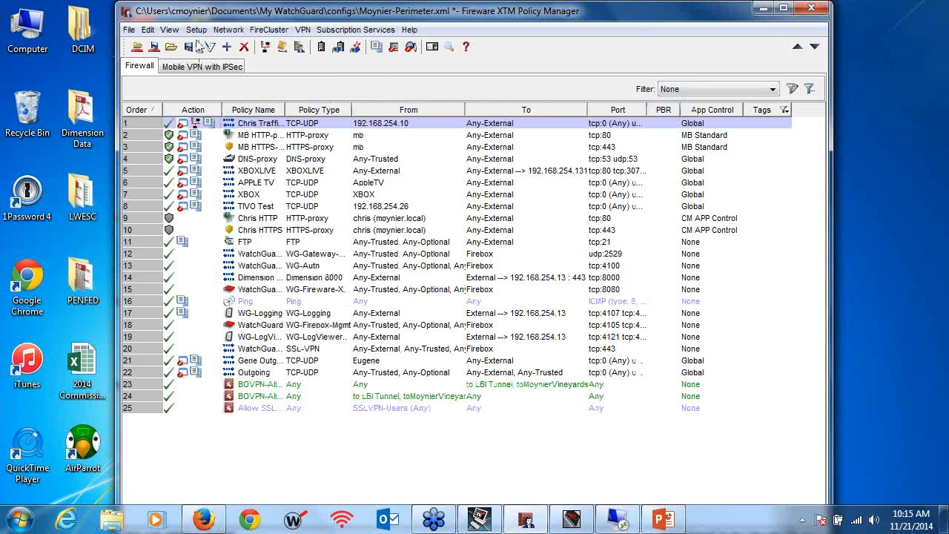
Set the OS compatibility of the configuration to Fireware XTM version 11.9 or higher.
{"action": "left_click", "coordinate": [196, 30]}
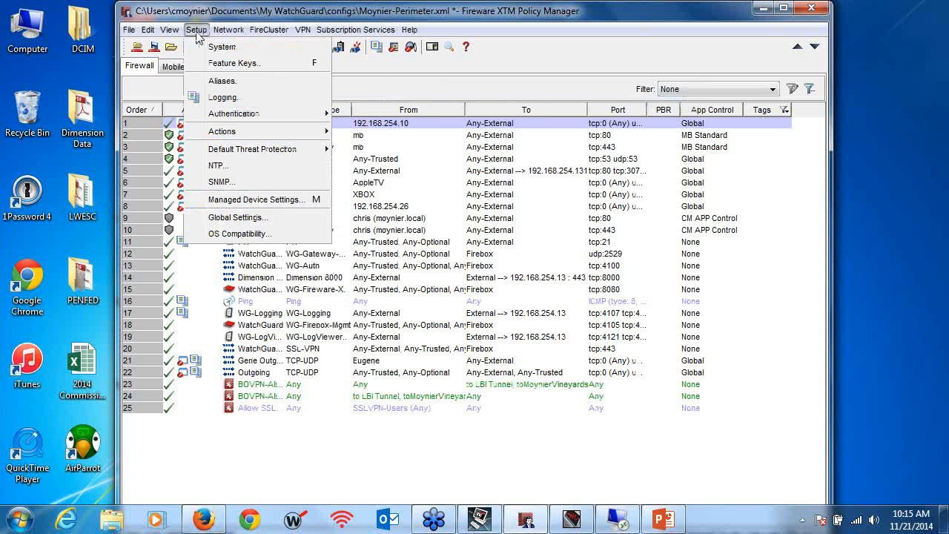
{"action": "left_click", "coordinate": [232, 233]}
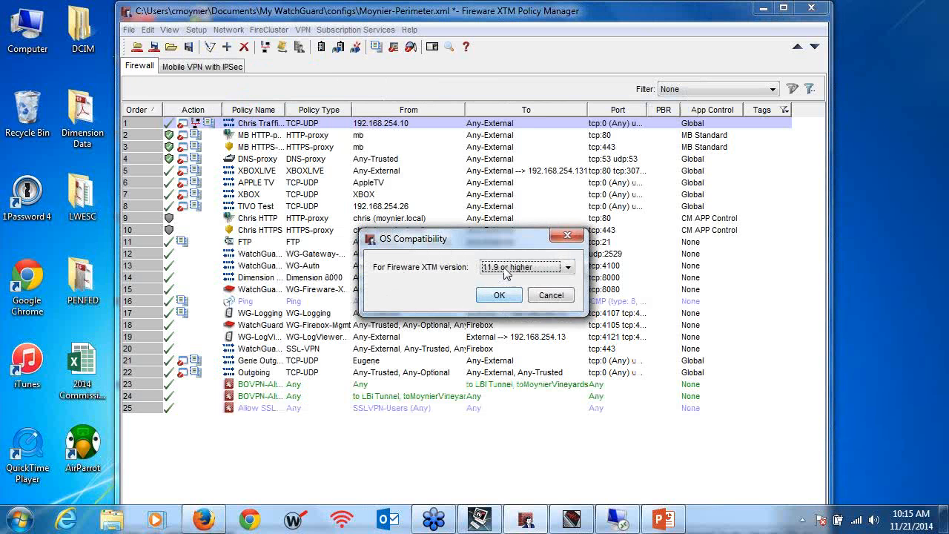
{"action": "left_click", "coordinate": [569, 268]}
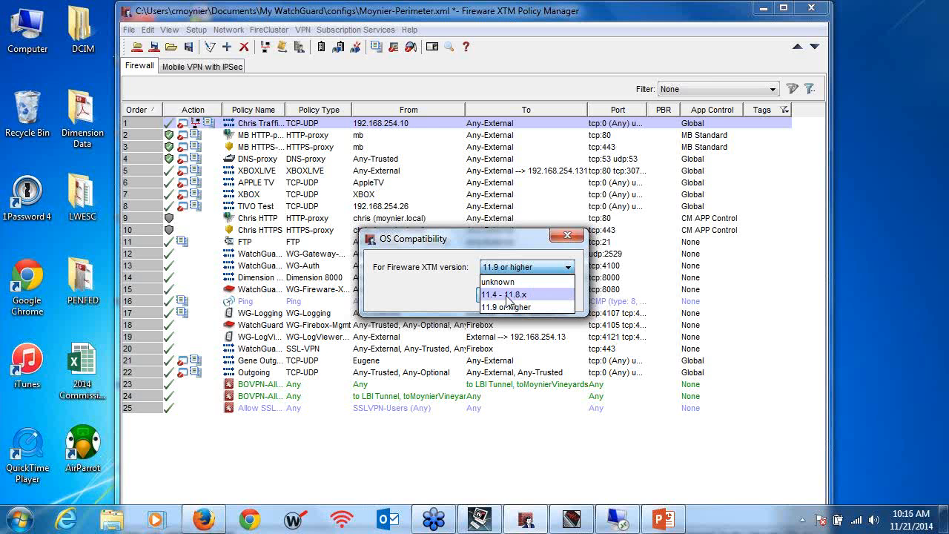
{"action": "left_click", "coordinate": [507, 307]}
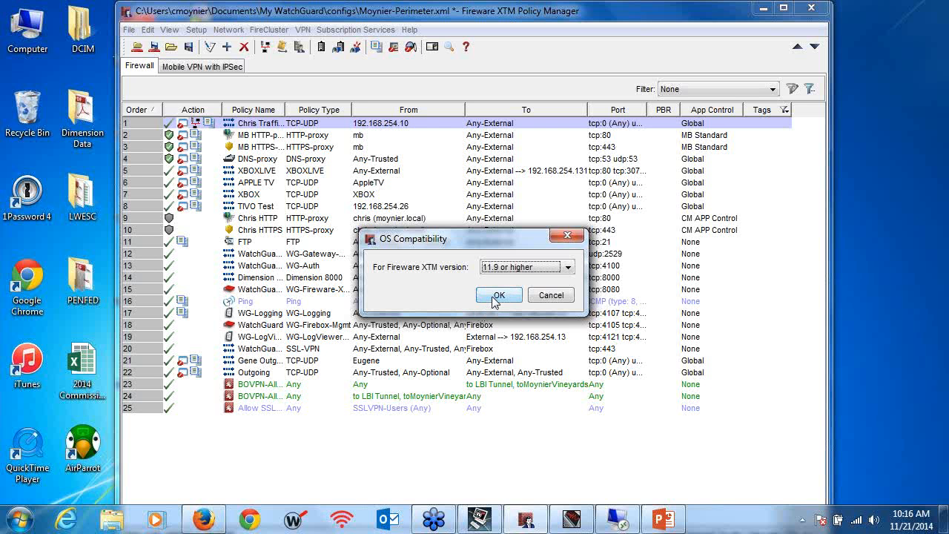
{"action": "left_click", "coordinate": [494, 296]}
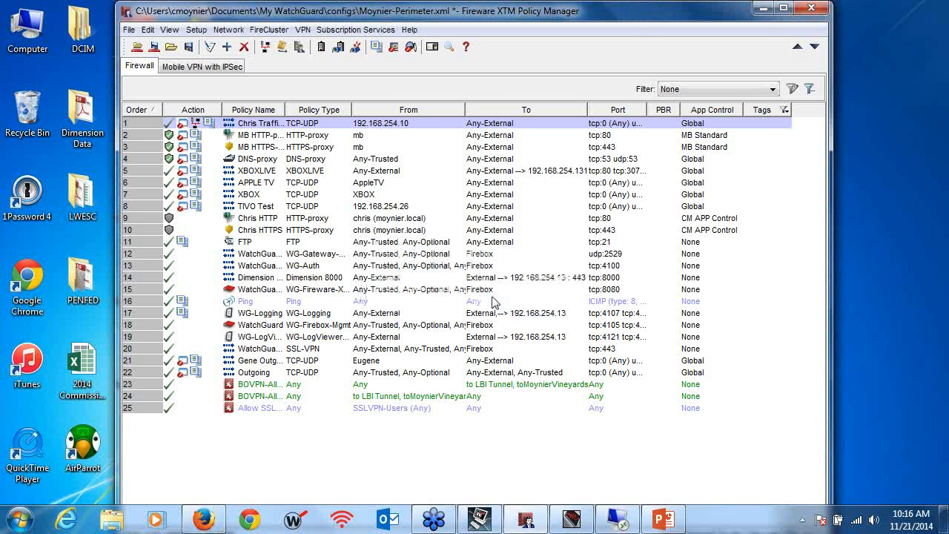
View the list of existing traffic management actions and close it.
{"action": "left_click", "coordinate": [194, 30]}
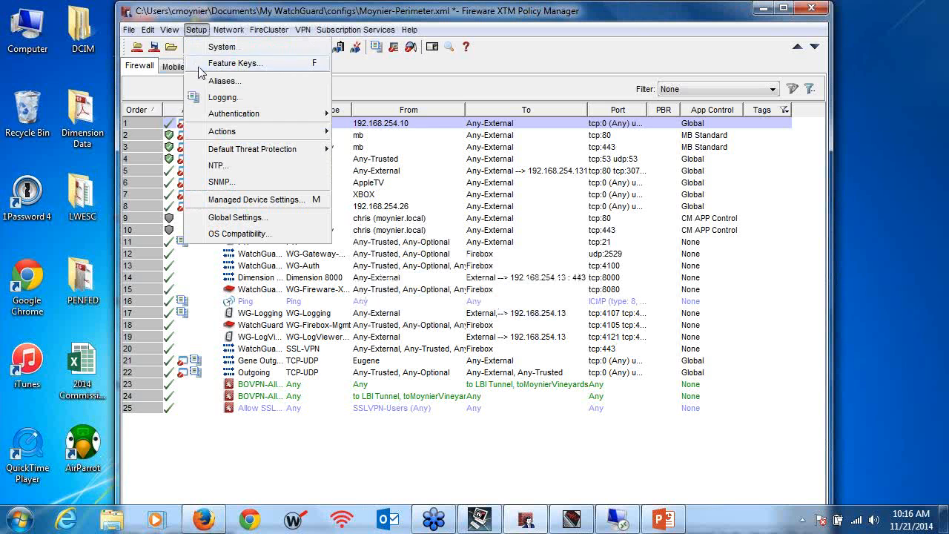
{"action": "mouse_move", "coordinate": [294, 133]}
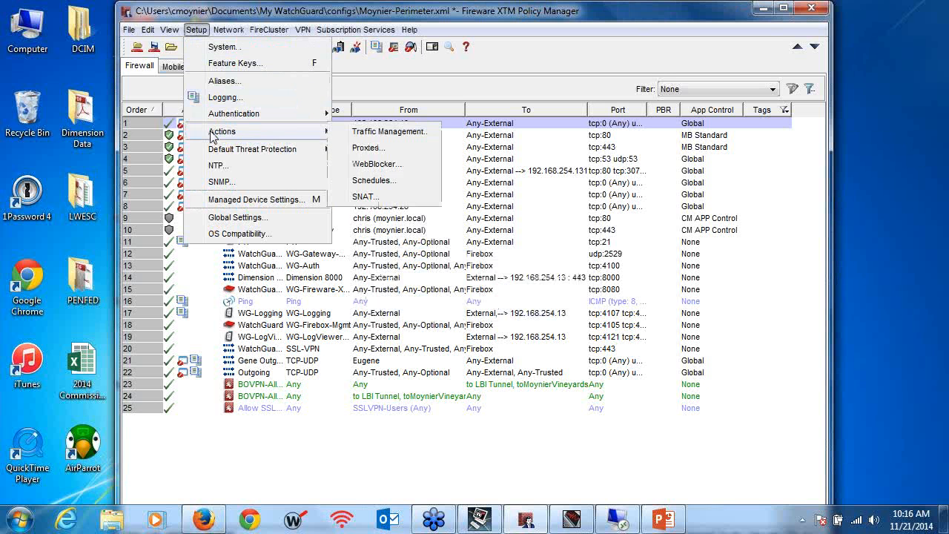
{"action": "left_click", "coordinate": [375, 131]}
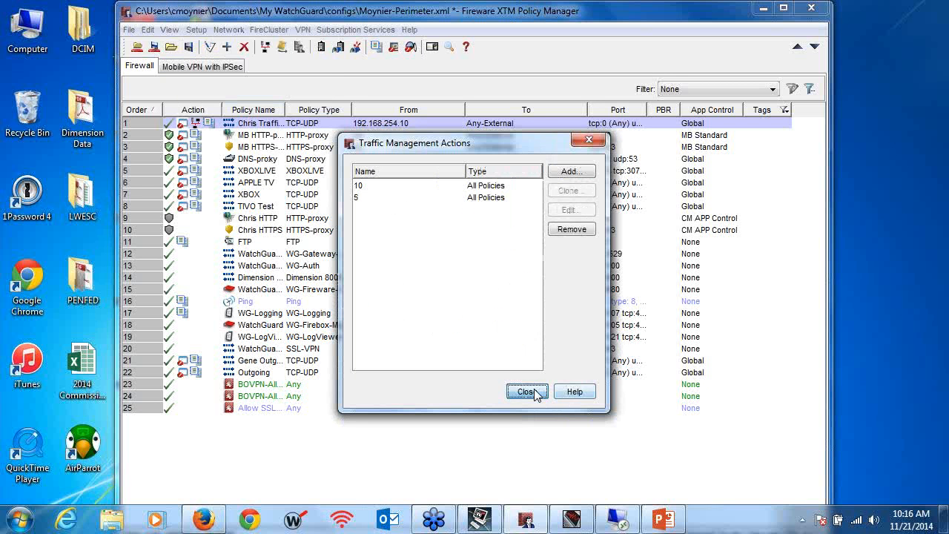
{"action": "left_click", "coordinate": [527, 392]}
Review the outgoing bandwidth and QoS options in the External interface's advanced network settings, and accept them.
{"action": "left_click", "coordinate": [229, 29]}
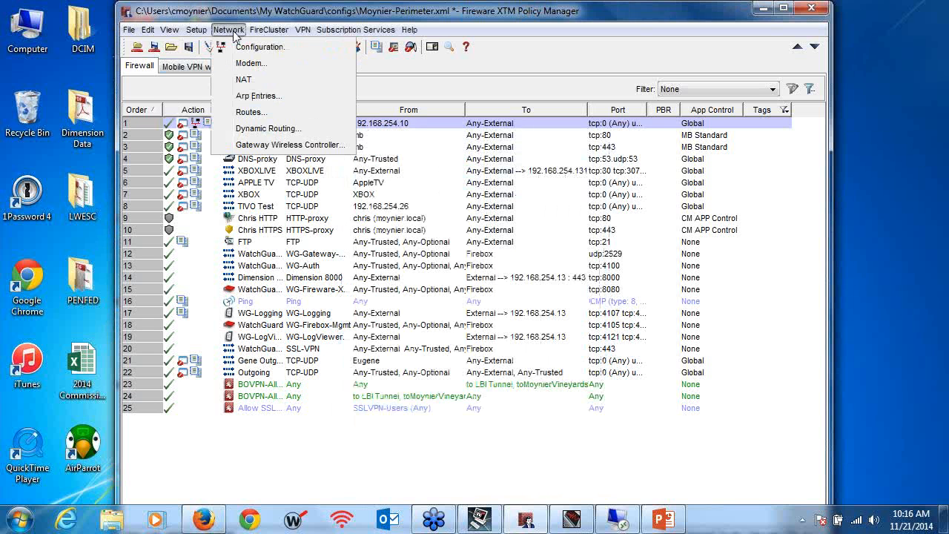
{"action": "left_click", "coordinate": [249, 46]}
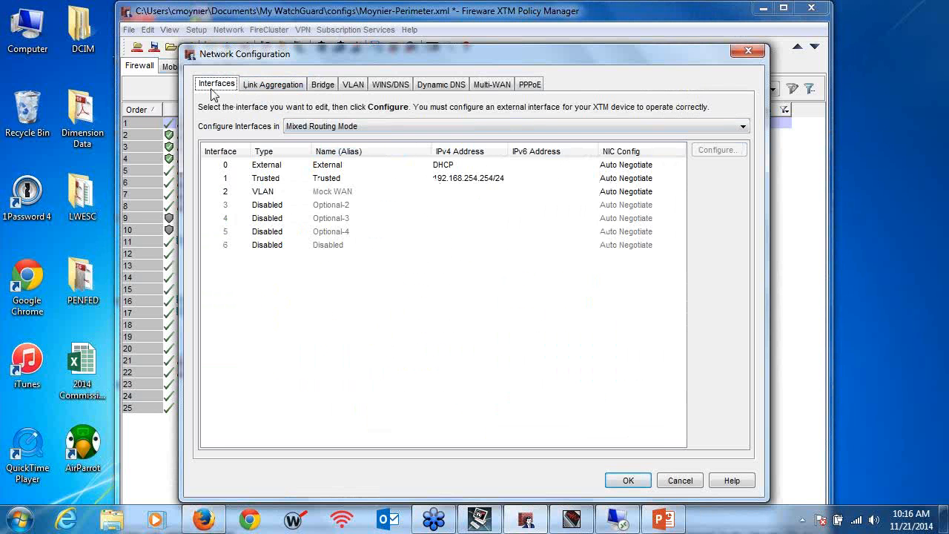
{"action": "left_click", "coordinate": [331, 166]}
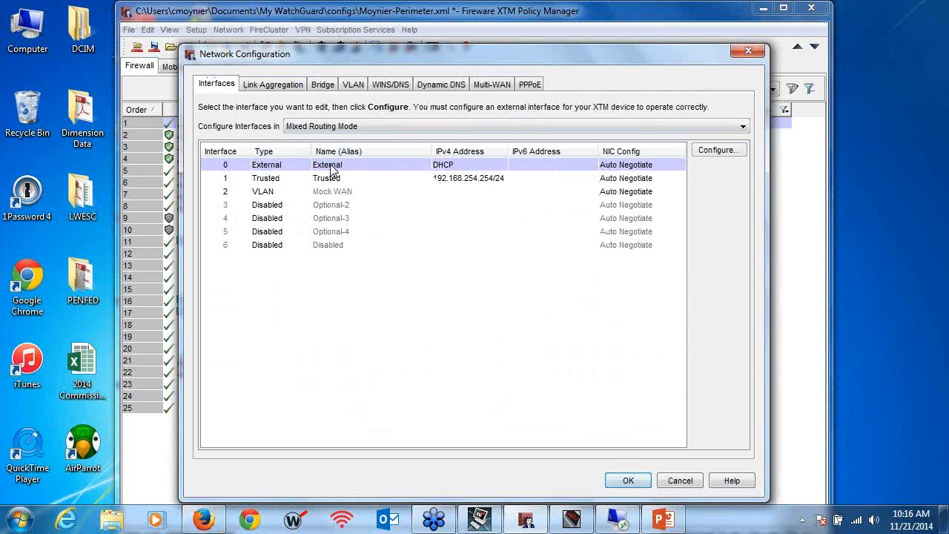
{"action": "double_click", "coordinate": [331, 166]}
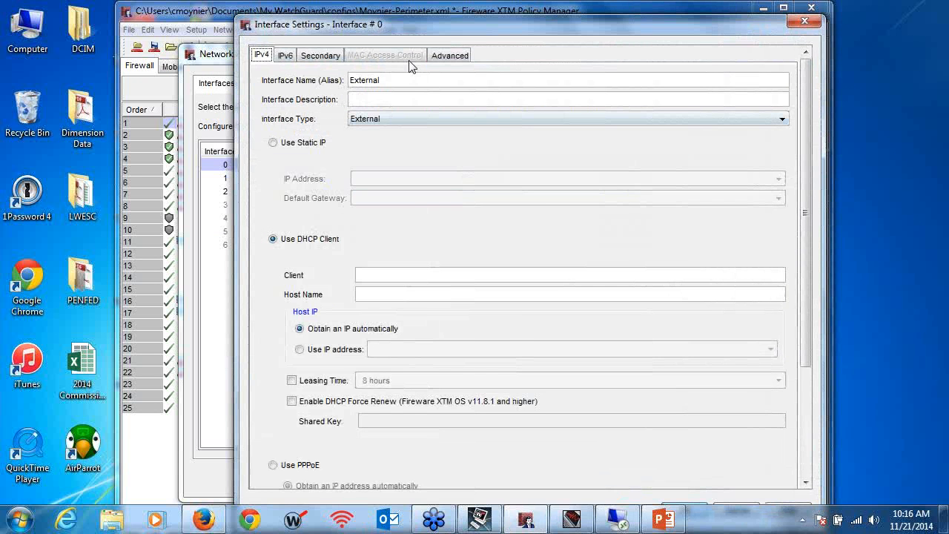
{"action": "left_click", "coordinate": [448, 56]}
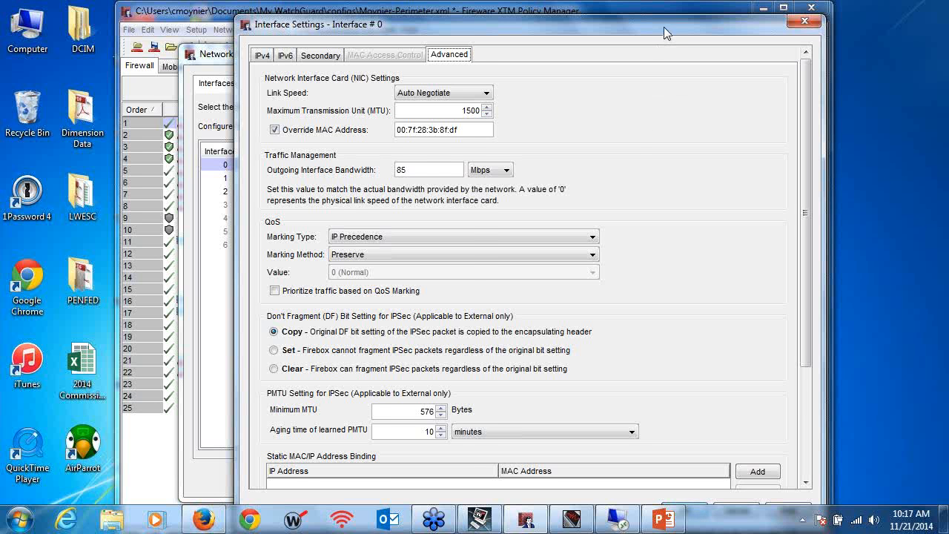
{"action": "left_click_drag", "start_coordinate": [663, 24], "coordinate": [660, 12]}
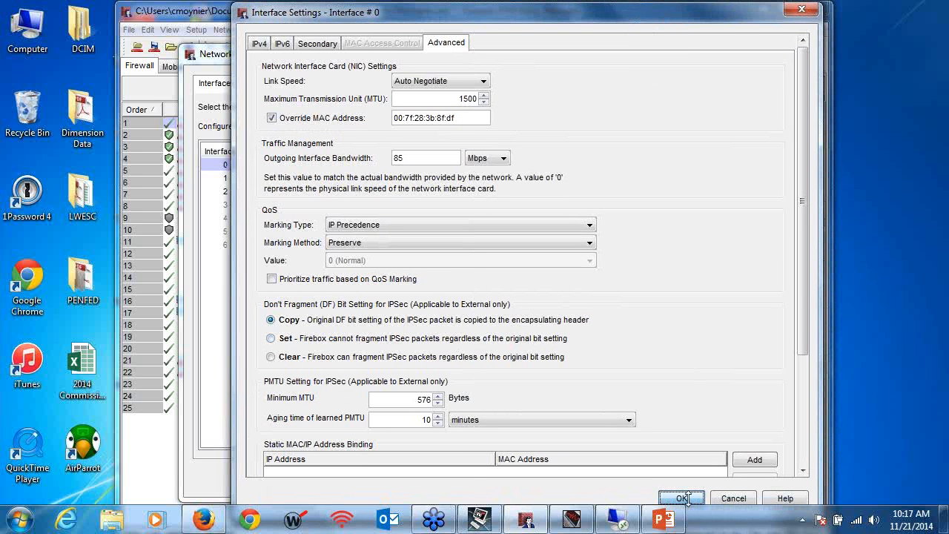
{"action": "left_click", "coordinate": [682, 498]}
Review the Trusted interface's advanced bandwidth and QoS options, and accept the network configuration.
{"action": "left_click", "coordinate": [268, 180]}
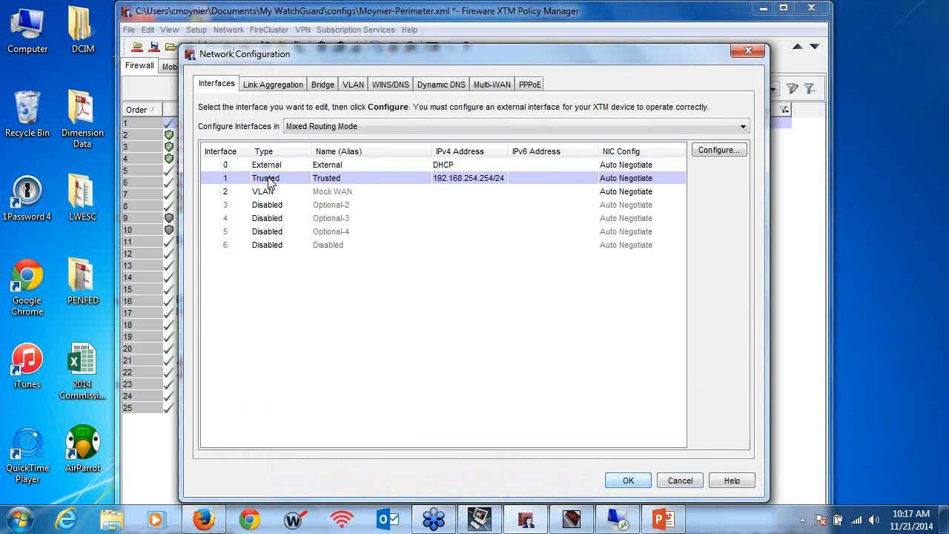
{"action": "double_click", "coordinate": [269, 181]}
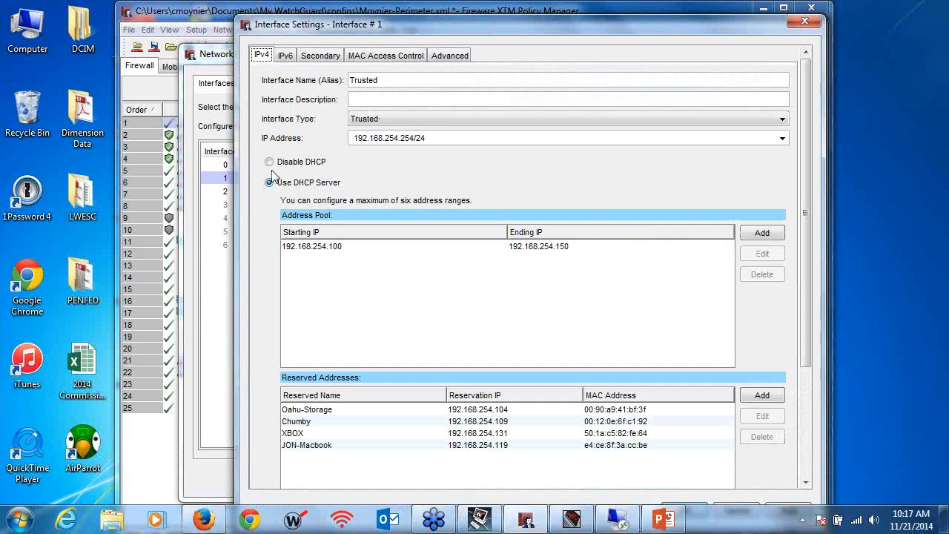
{"action": "left_click", "coordinate": [450, 56]}
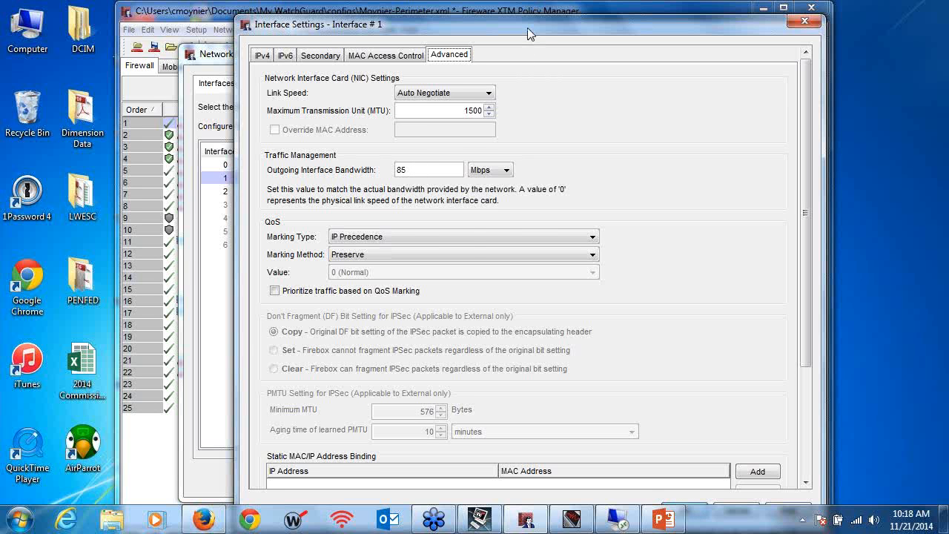
{"action": "mouse_move", "coordinate": [527, 23]}
{"action": "left_mouse_down"}
{"action": "mouse_move", "coordinate": [527, 1]}
{"action": "mouse_move", "coordinate": [527, 10]}
{"action": "left_mouse_up"}
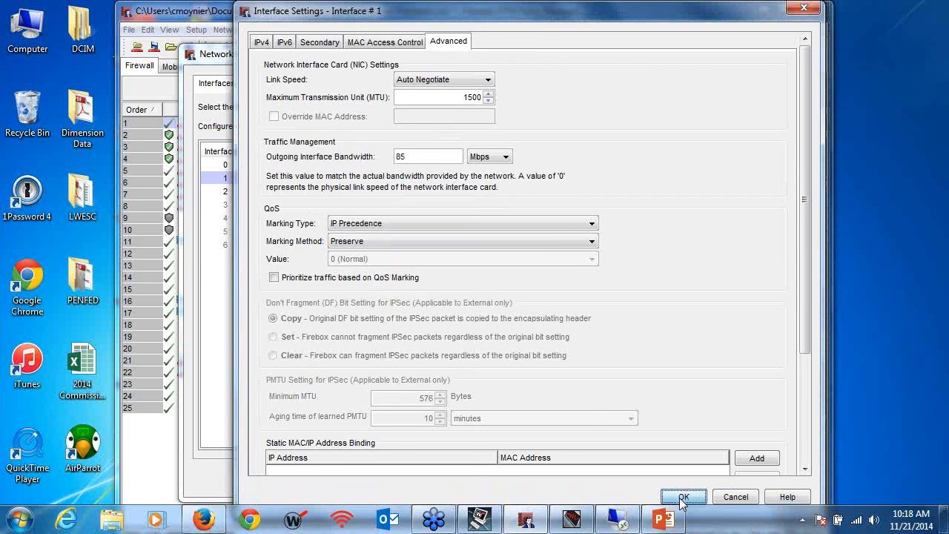
{"action": "left_click", "coordinate": [682, 498]}
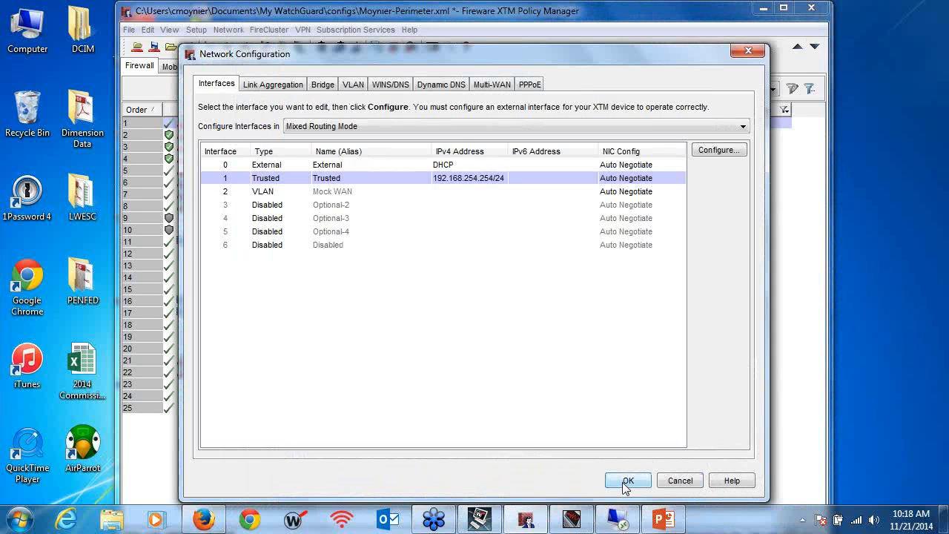
{"action": "left_click", "coordinate": [627, 482]}
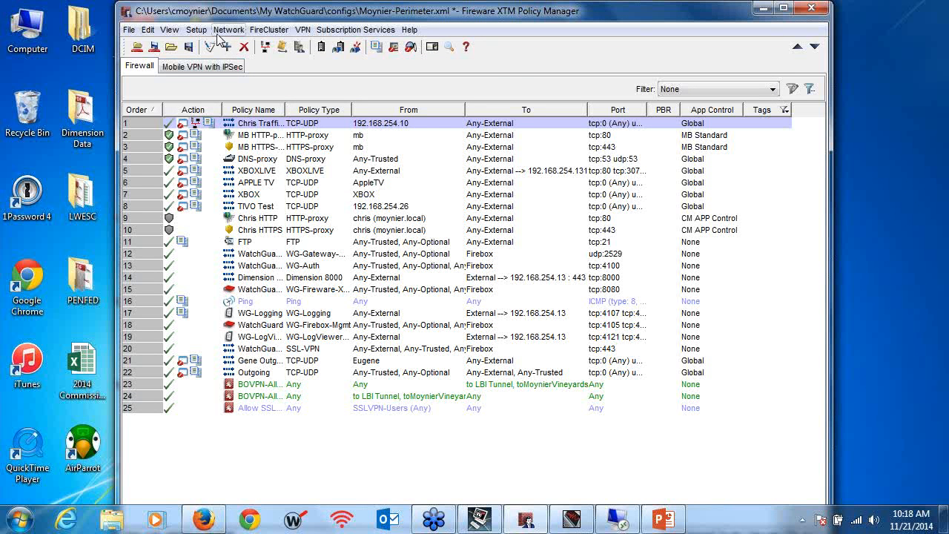
Edit the traffic management action named 10, choosing All Policies as its type, and save it.
{"action": "left_click", "coordinate": [226, 30]}
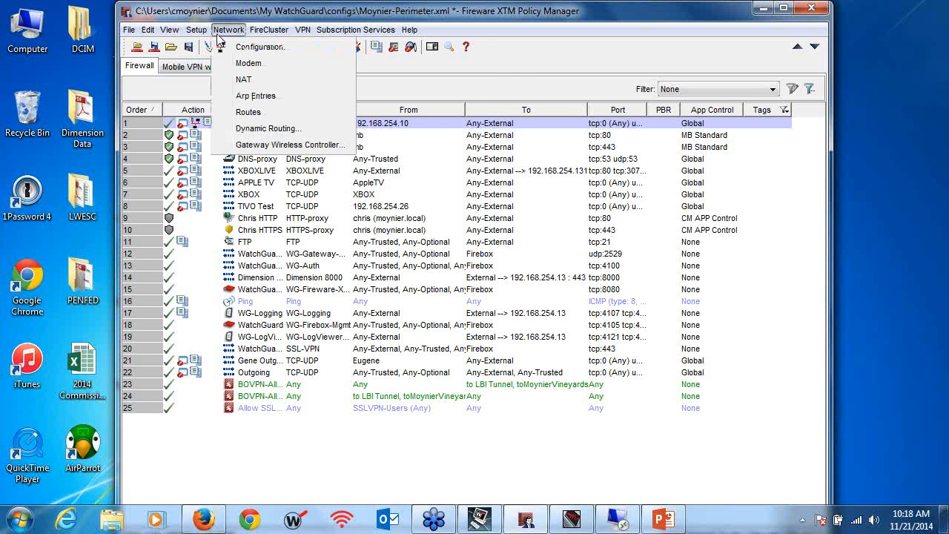
{"action": "mouse_move", "coordinate": [197, 34]}
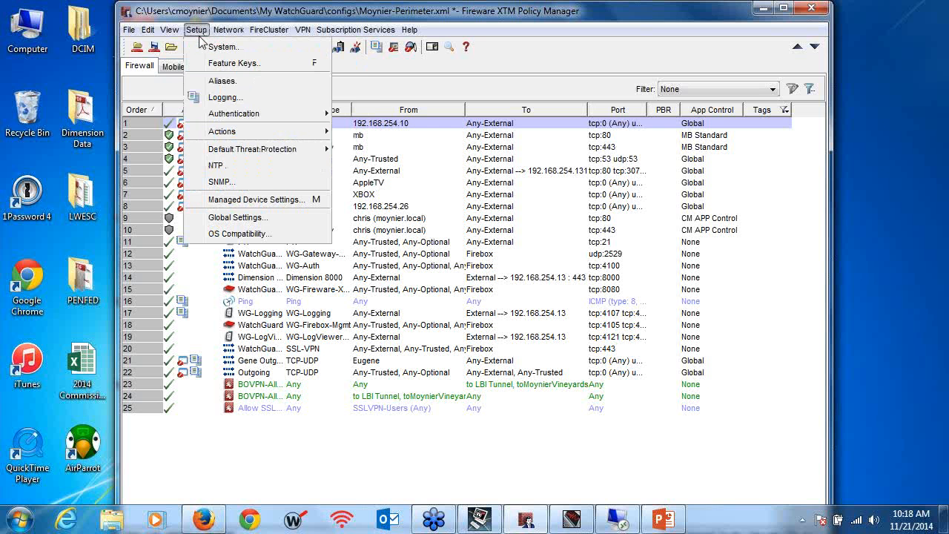
{"action": "mouse_move", "coordinate": [226, 134]}
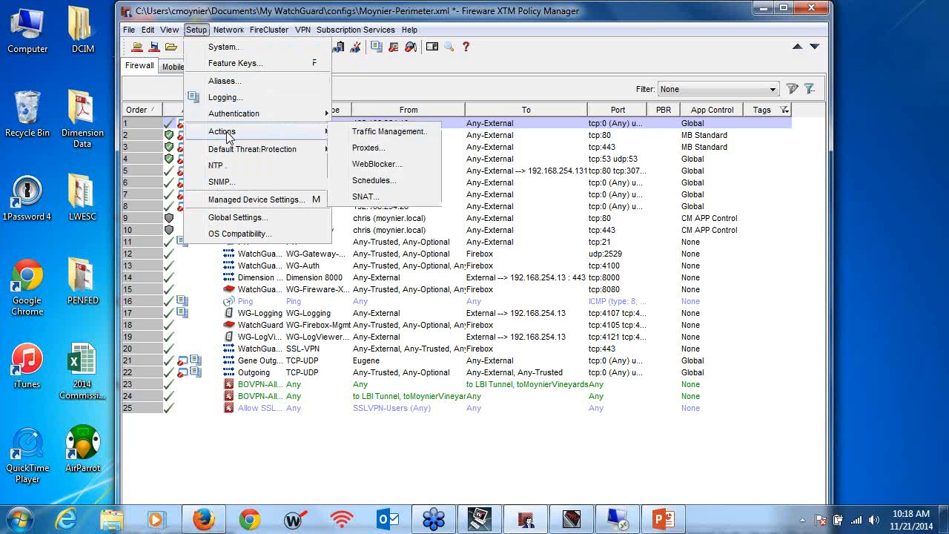
{"action": "left_click", "coordinate": [374, 131]}
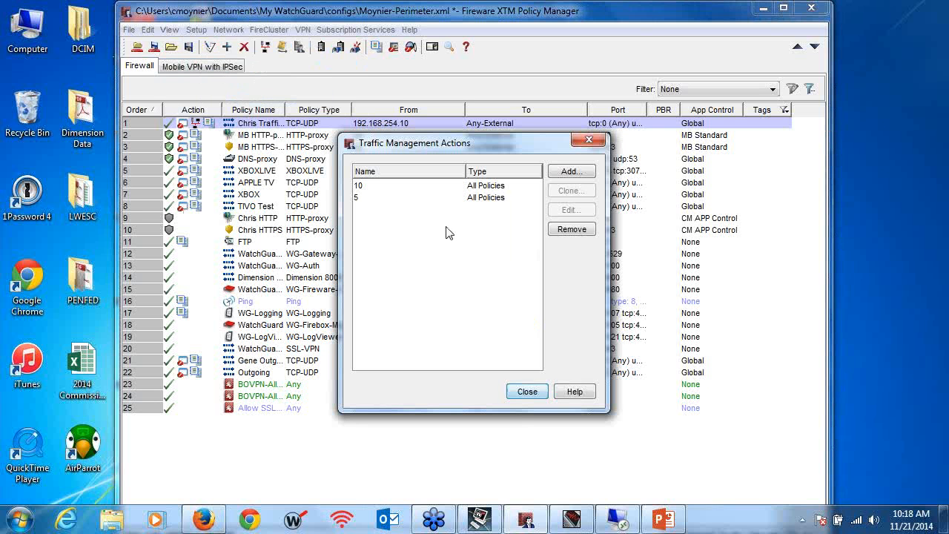
{"action": "left_click", "coordinate": [482, 186]}
{"action": "left_click", "coordinate": [570, 210]}
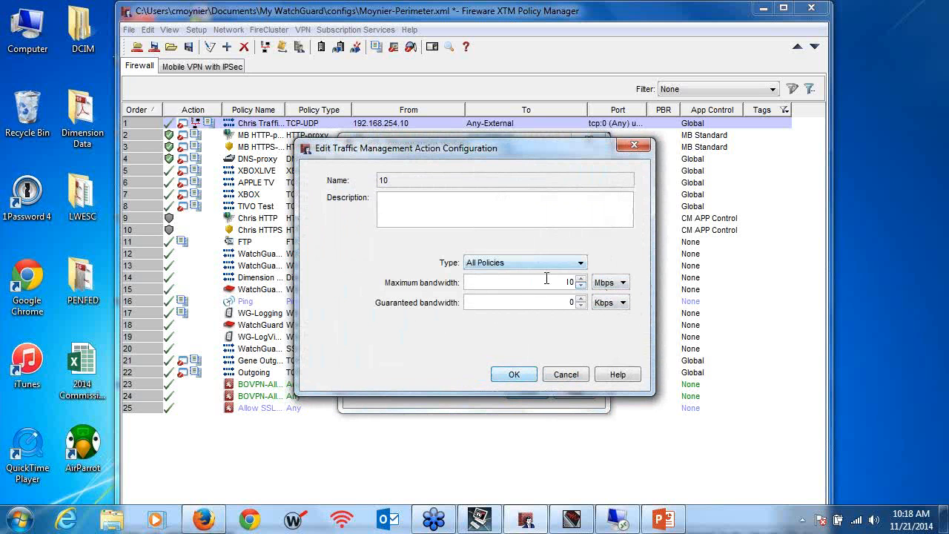
{"action": "left_click", "coordinate": [581, 263]}
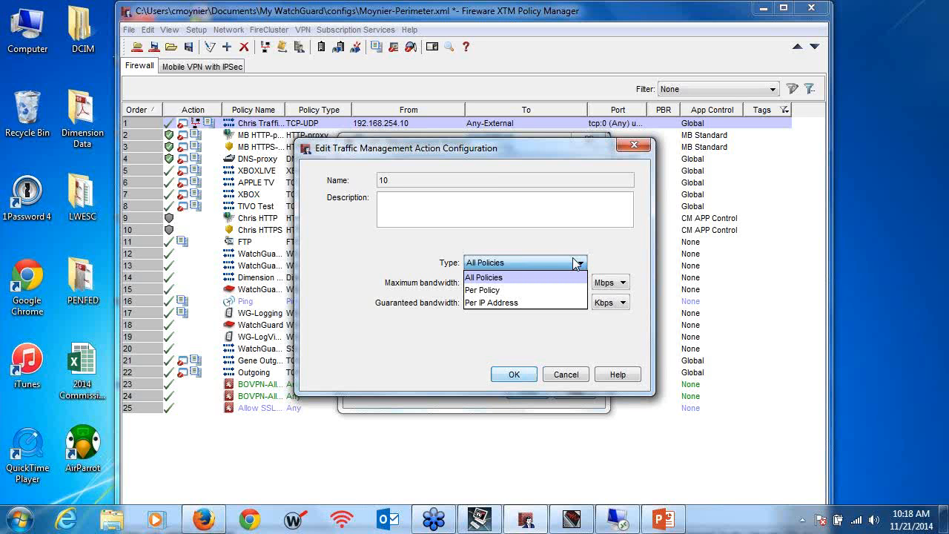
{"action": "left_click", "coordinate": [519, 278]}
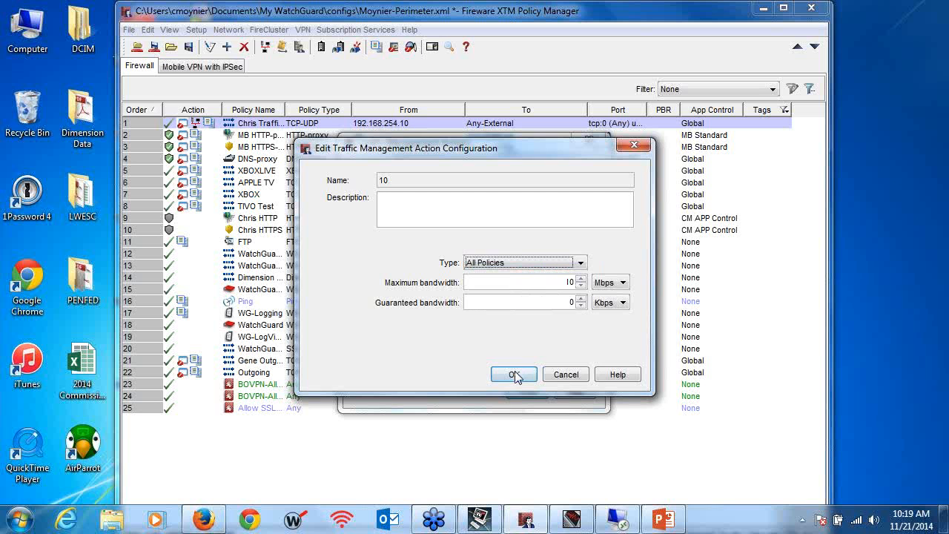
{"action": "left_click", "coordinate": [513, 375]}
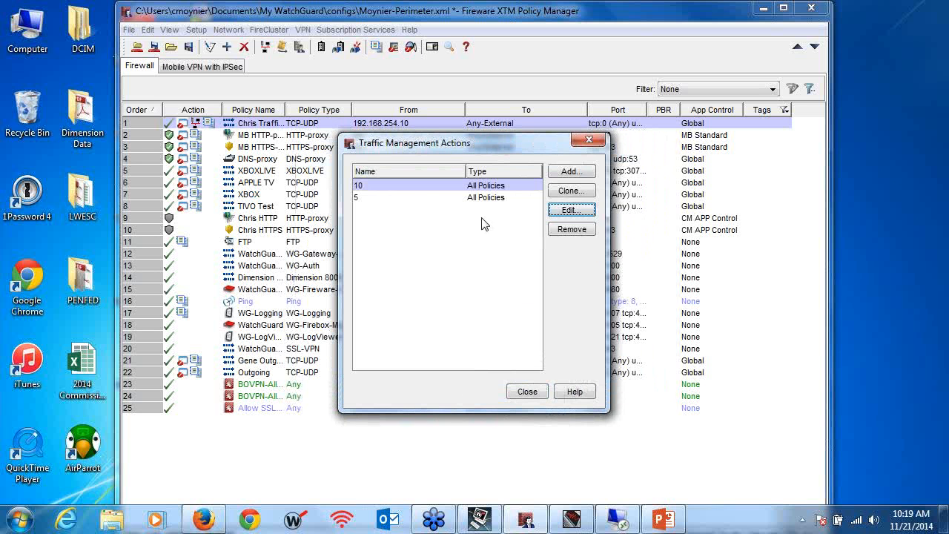
Review the bandwidth settings of the traffic management action named 5, accept them, and close the action list.
{"action": "double_click", "coordinate": [486, 198]}
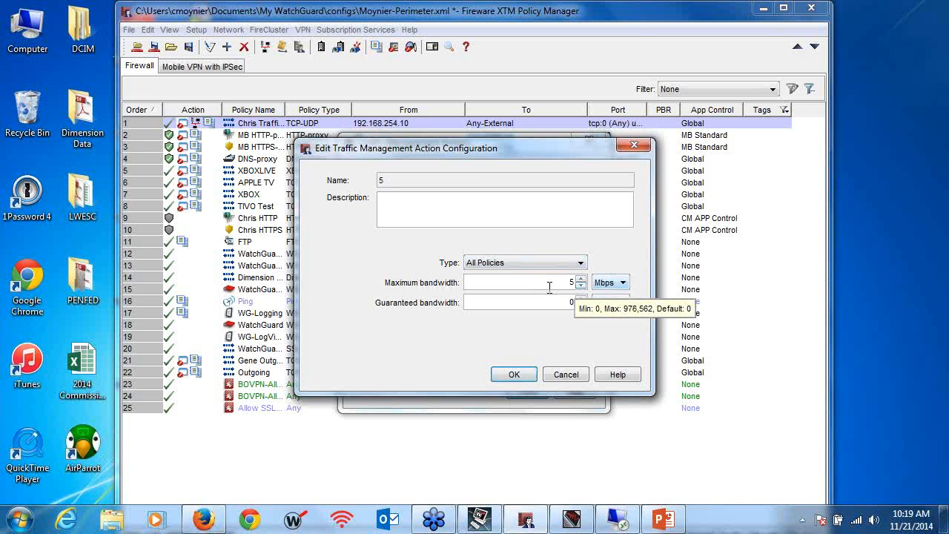
{"action": "left_click", "coordinate": [516, 376]}
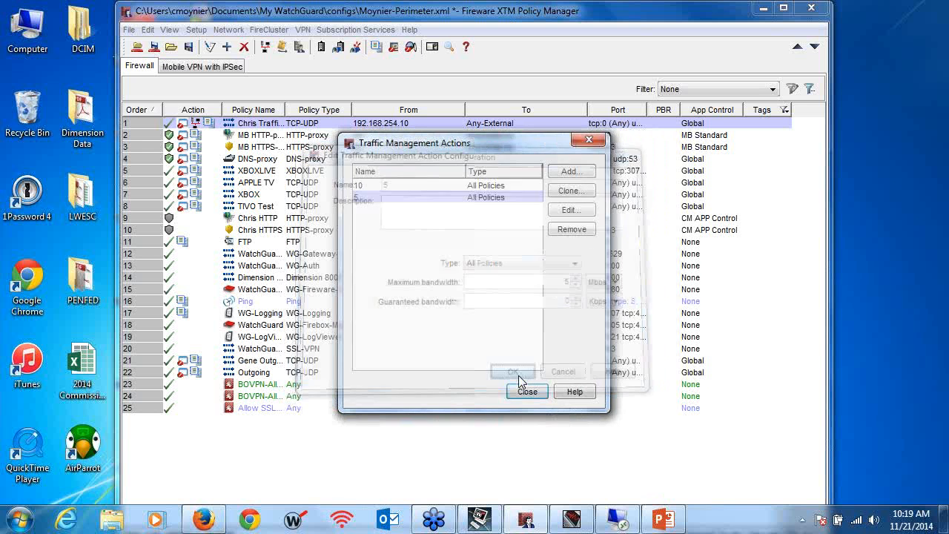
{"action": "left_click", "coordinate": [525, 392]}
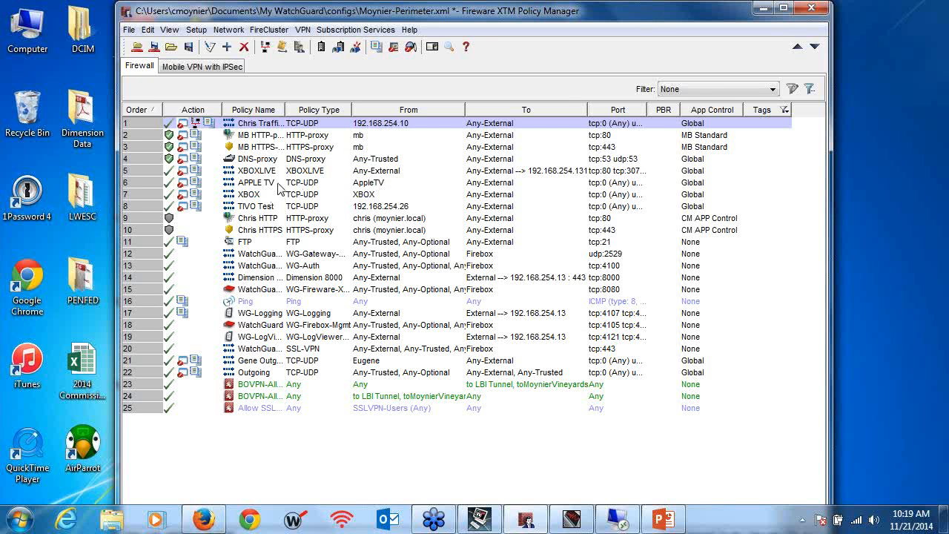
Review the forward and reverse traffic management actions in the first policy's advanced properties, and close the policy.
{"action": "double_click", "coordinate": [296, 126]}
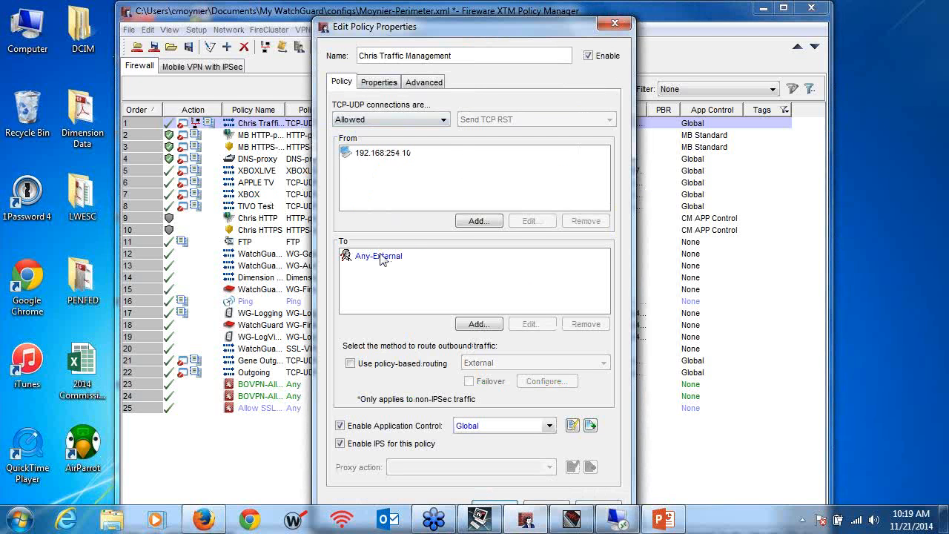
{"action": "left_click", "coordinate": [420, 87]}
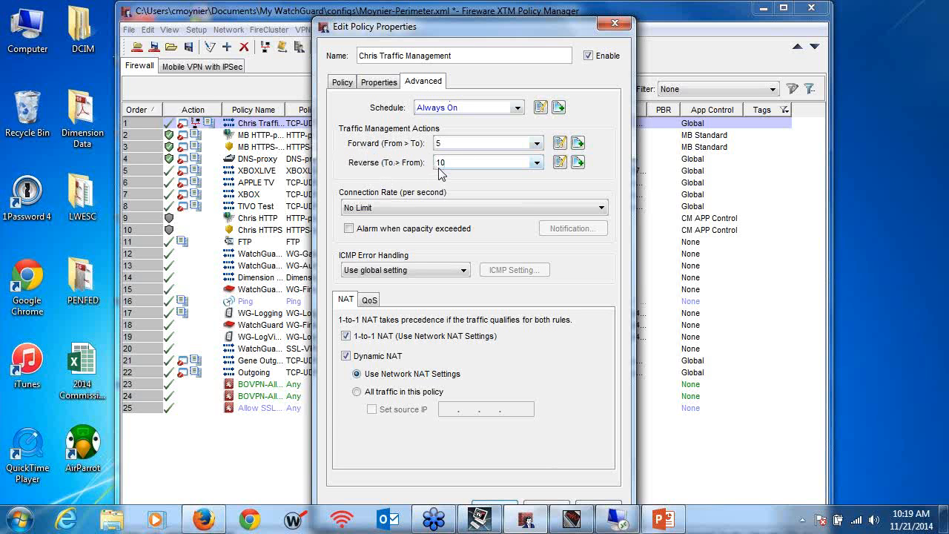
{"action": "left_click", "coordinate": [612, 28]}
{"action": "left_click", "coordinate": [203, 523]}
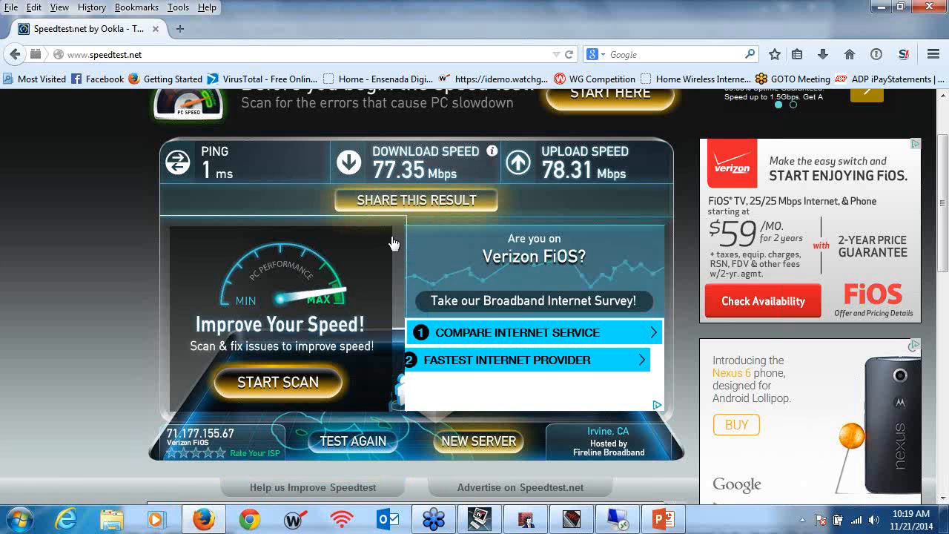
{"action": "scroll", "coordinate": [393, 243], "scroll_direction": "up", "scroll_amount": 2}
{"action": "left_click", "coordinate": [186, 52]}
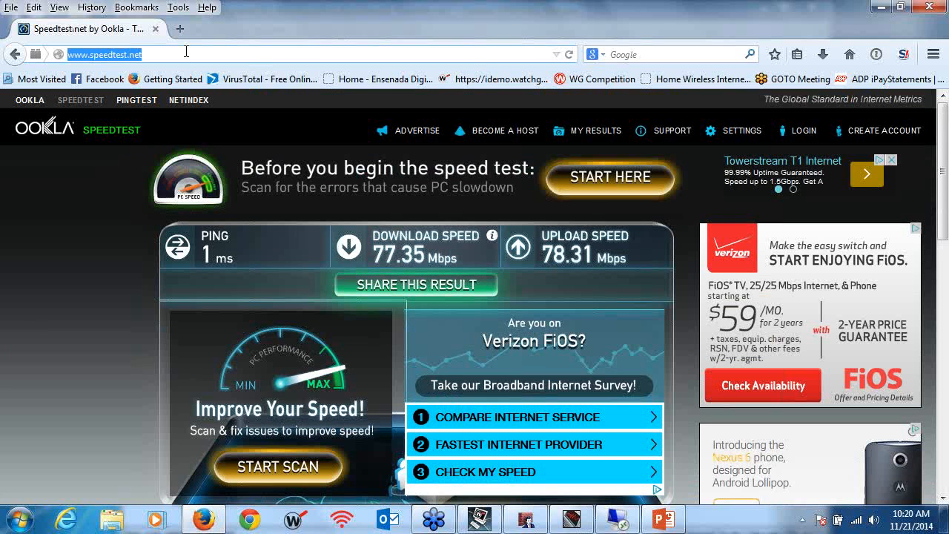
{"action": "key", "text": "Return"}
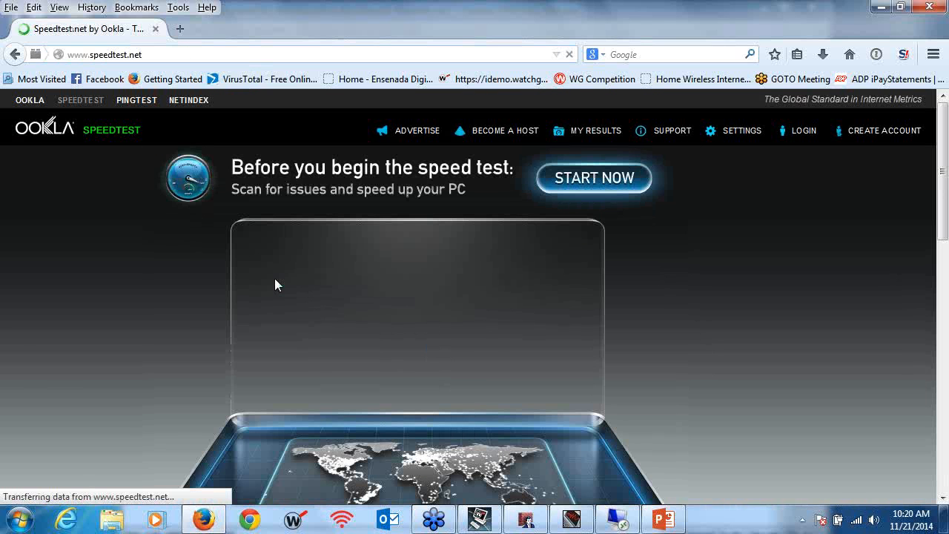
{"action": "scroll", "coordinate": [275, 286], "scroll_direction": "down", "scroll_amount": 2}
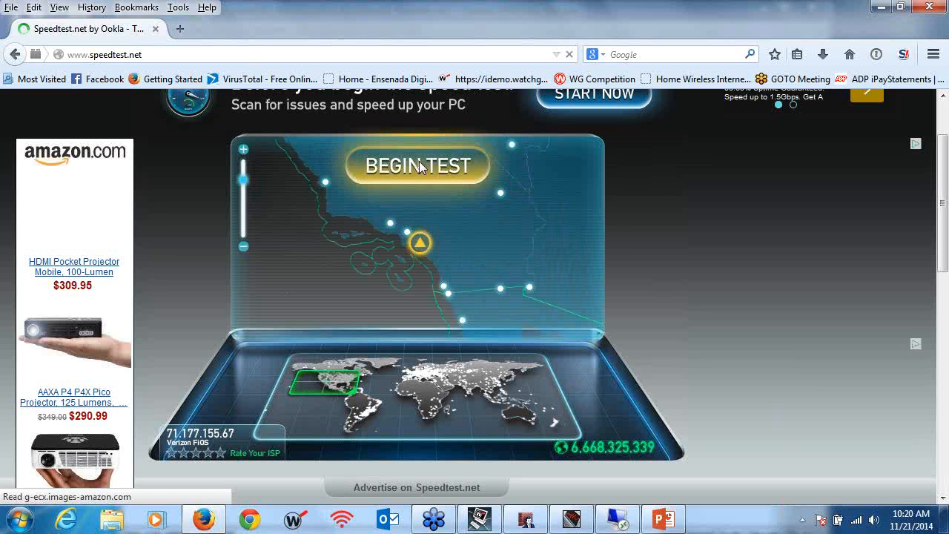
{"action": "left_click", "coordinate": [419, 165]}
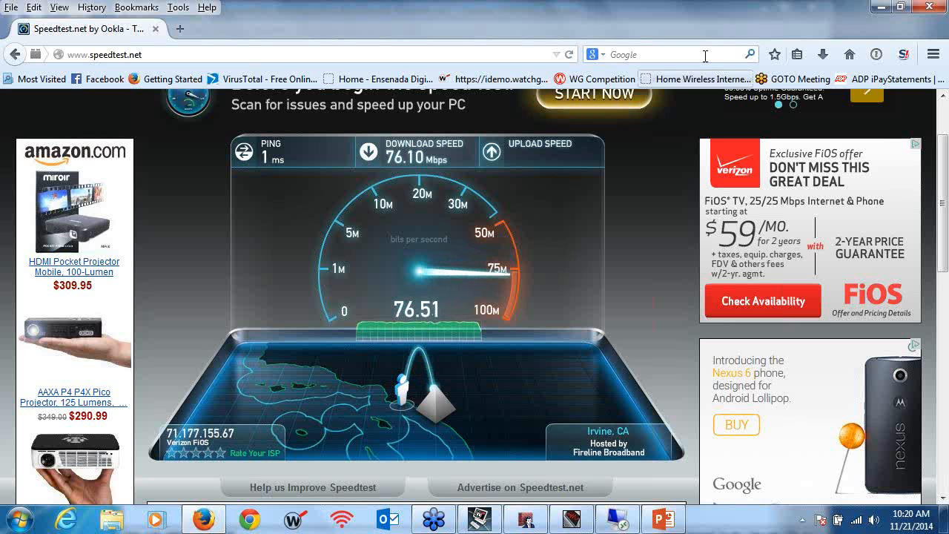
{"action": "left_click", "coordinate": [939, 6]}
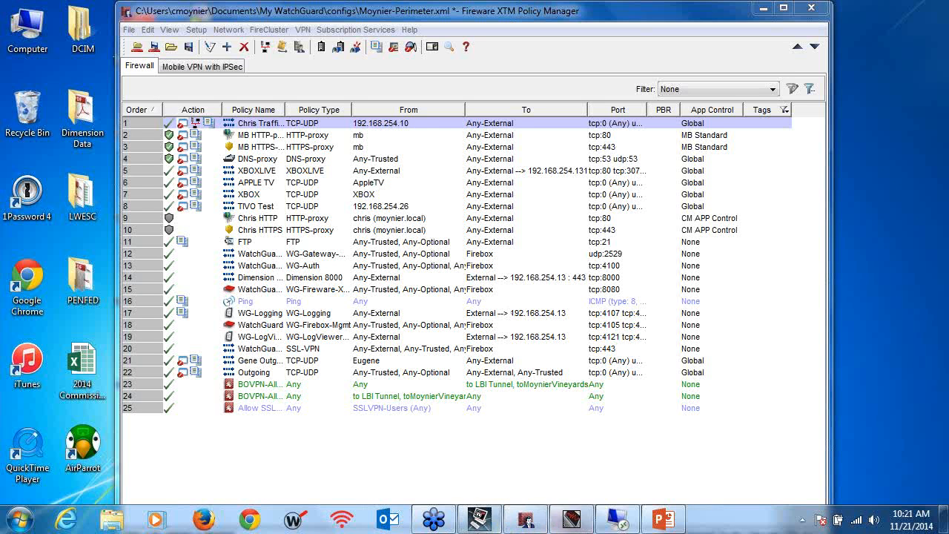
Check the first policy's source address, and show Speedtest.net in a windowed Remote Desktop session to 192.168.254.10.
{"action": "double_click", "coordinate": [330, 124]}
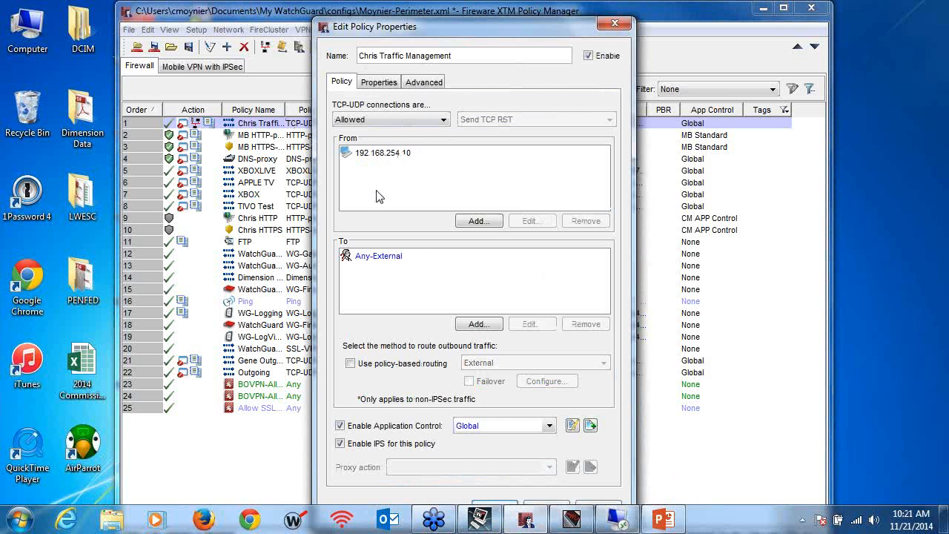
{"action": "left_click", "coordinate": [614, 23]}
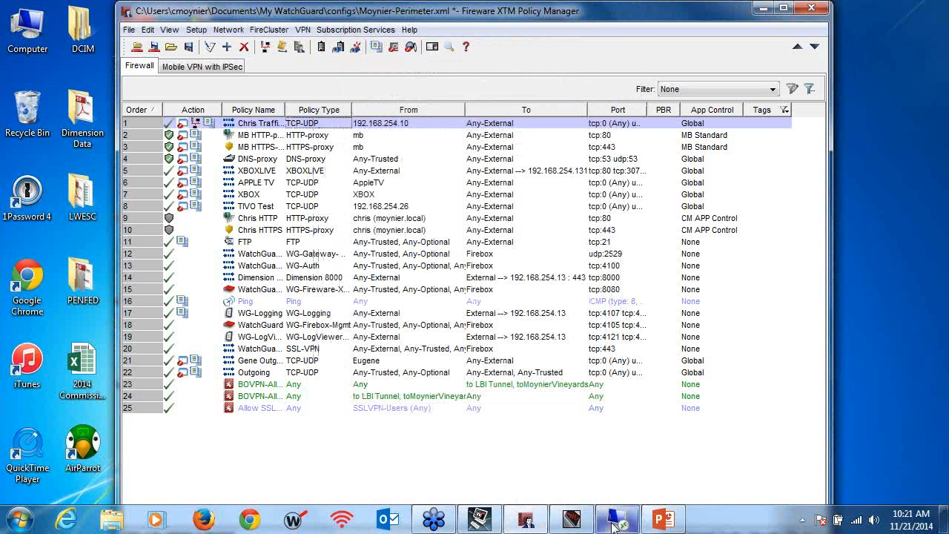
{"action": "left_click", "coordinate": [614, 524]}
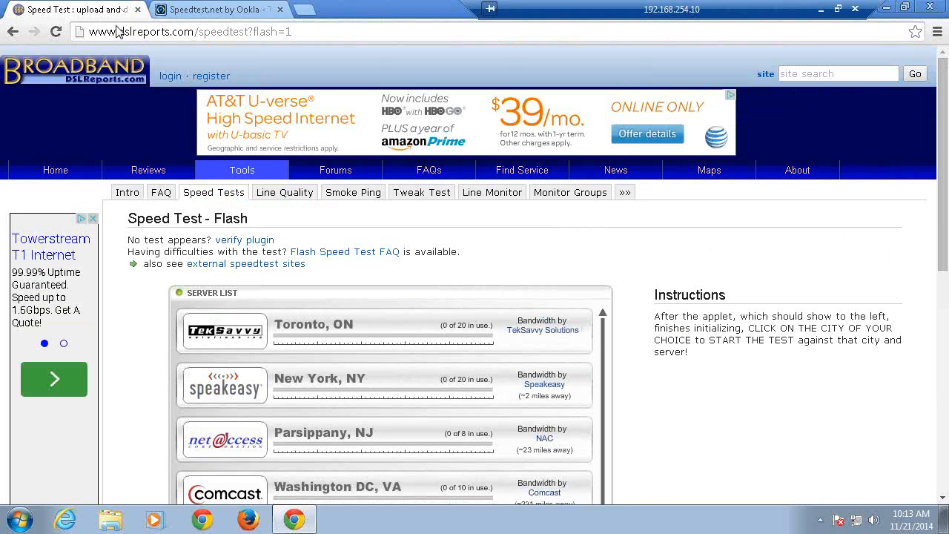
{"action": "left_click", "coordinate": [195, 10]}
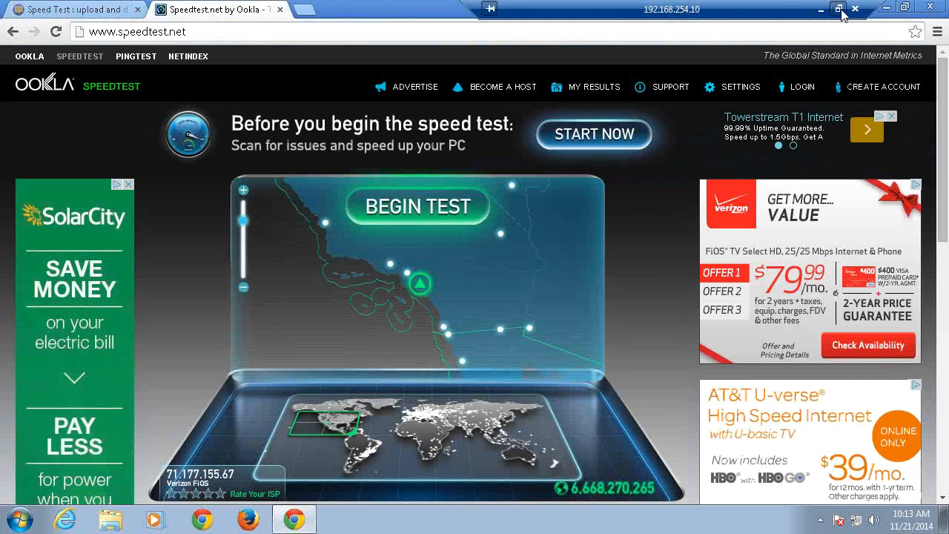
{"action": "left_click", "coordinate": [838, 9]}
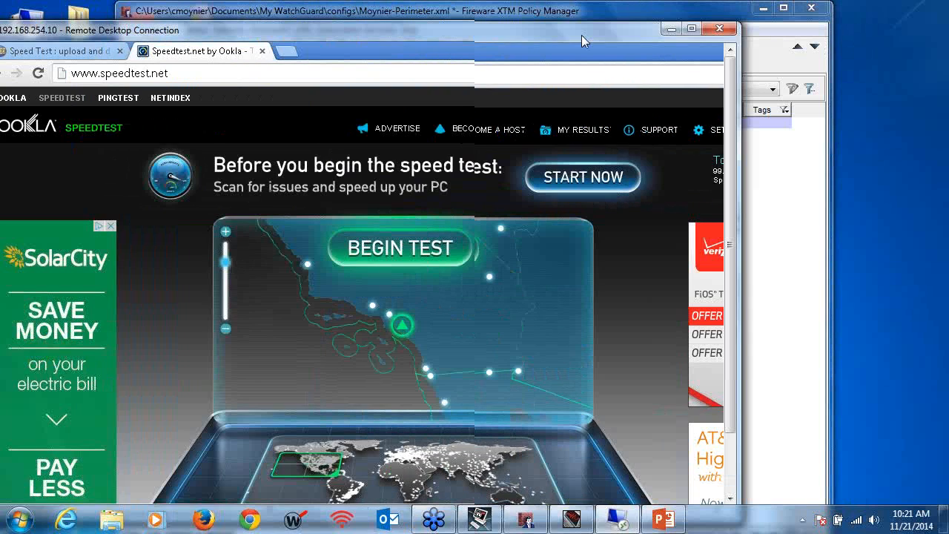
{"action": "left_click_drag", "start_coordinate": [581, 35], "coordinate": [720, 175]}
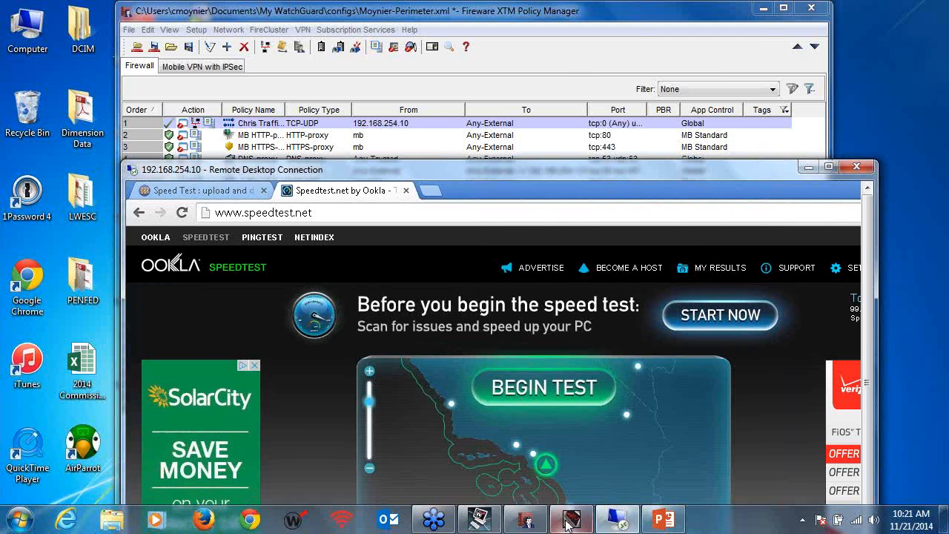
Show the Bandwidth Meter in Firebox System Manager, and run the speed test in the remote desktop session.
{"action": "left_click", "coordinate": [570, 521]}
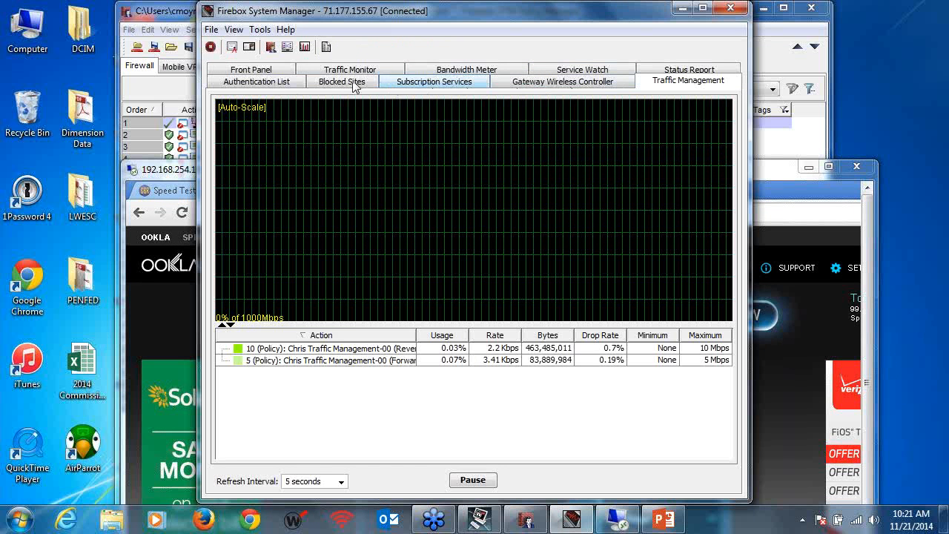
{"action": "left_click", "coordinate": [452, 69]}
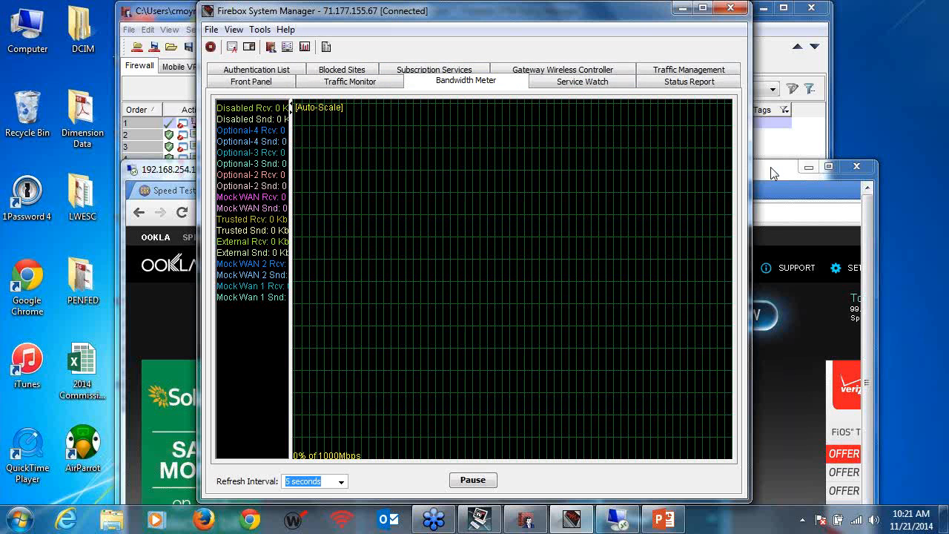
{"action": "left_click_drag", "start_coordinate": [747, 167], "coordinate": [747, 59]}
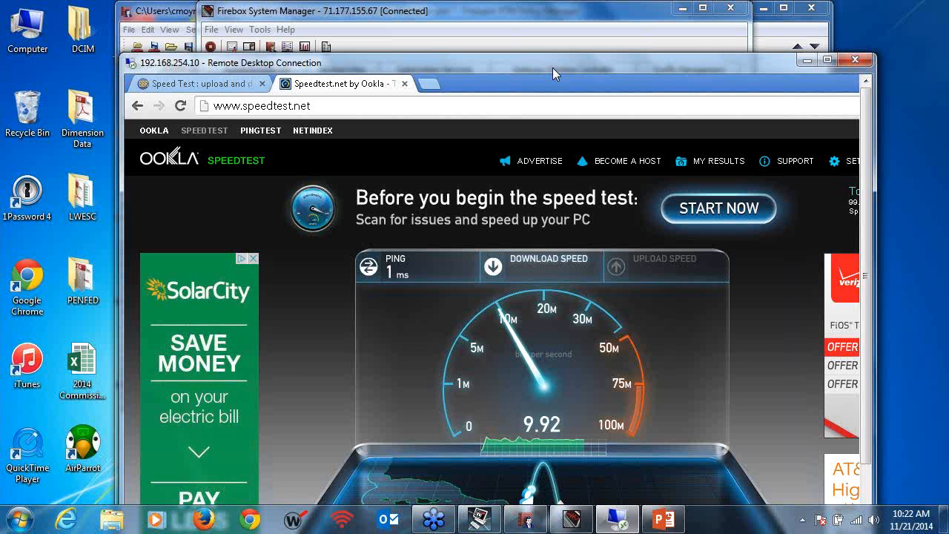
Examine the traffic graphs in Bandwidth Meter and Service Watch, and read the remote session's download and upload speeds.
{"action": "left_click", "coordinate": [478, 18]}
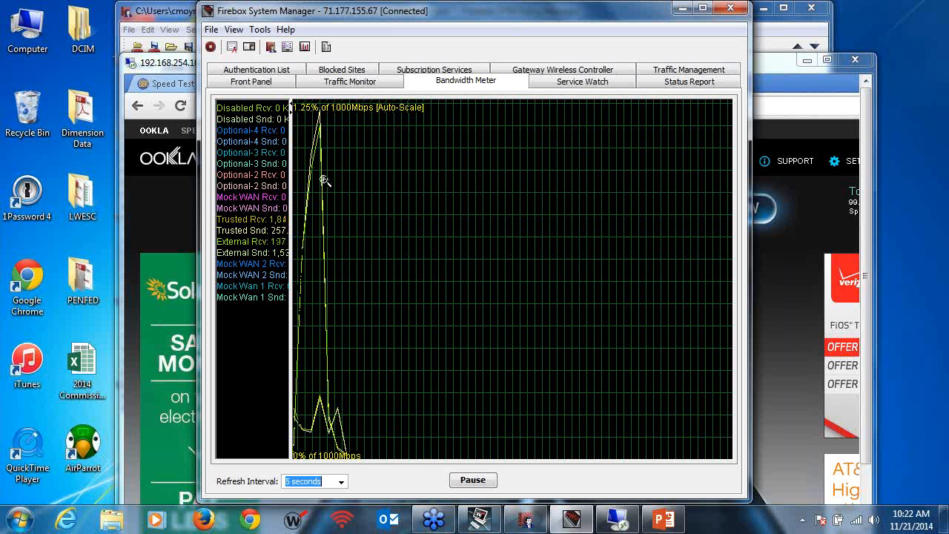
{"action": "left_click", "coordinate": [576, 83]}
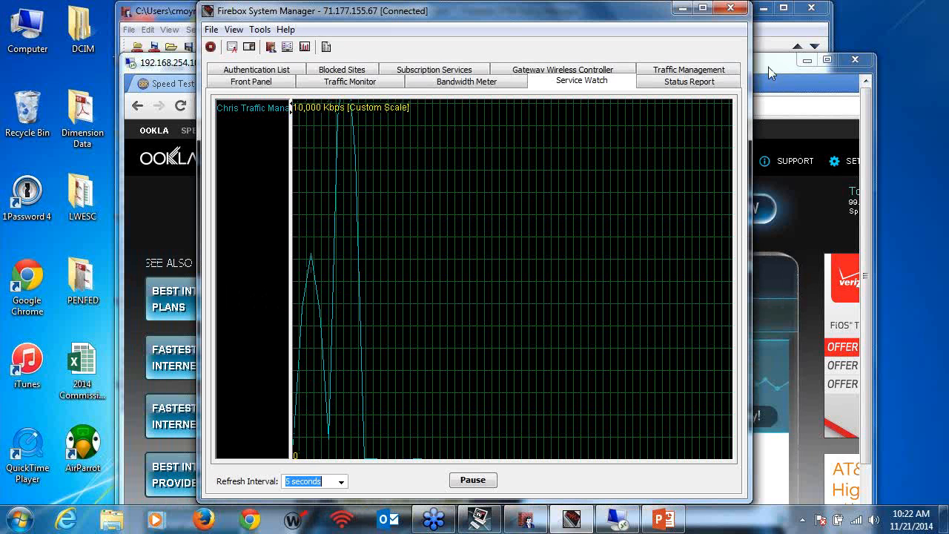
{"action": "left_click", "coordinate": [768, 67]}
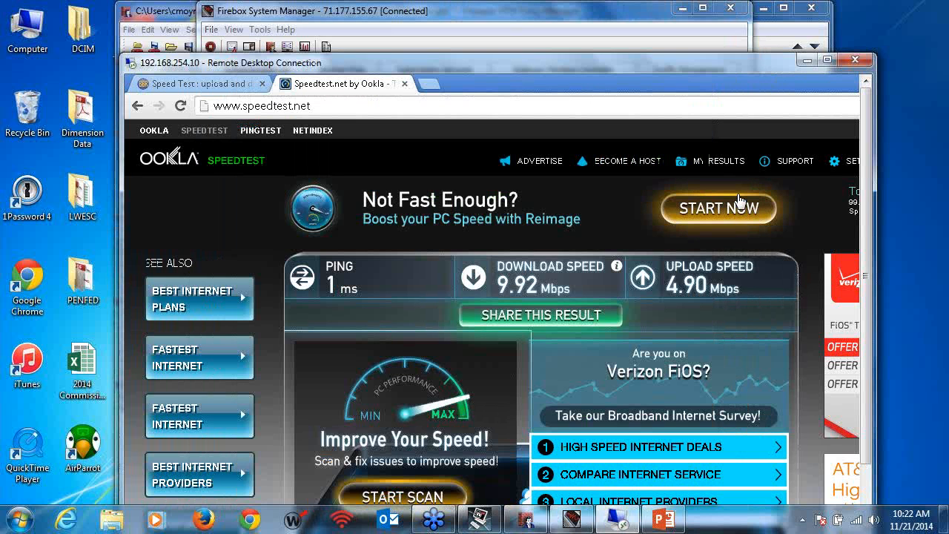
{"action": "mouse_move", "coordinate": [510, 275]}
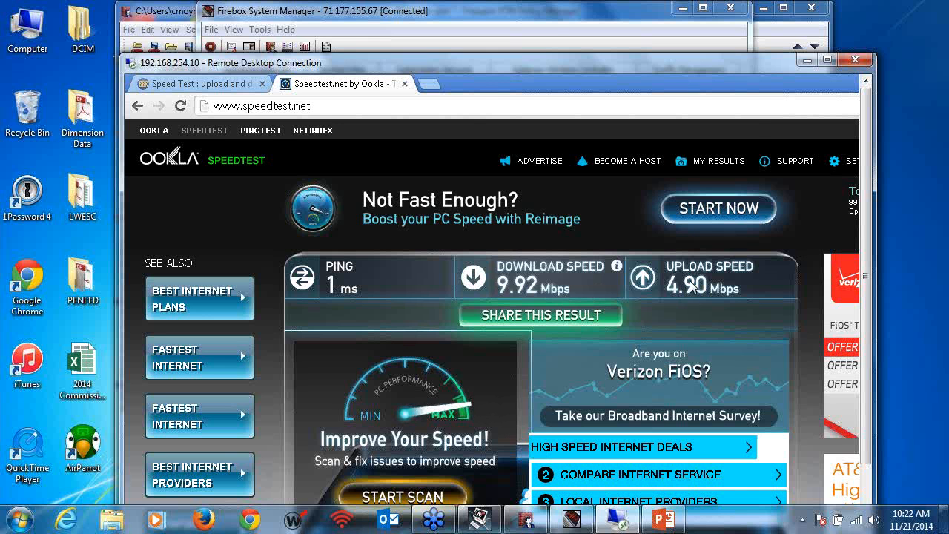
Examine the usage of traffic management actions 10 and 5 on the Traffic Management graph in Firebox System Manager.
{"action": "left_click", "coordinate": [547, 14]}
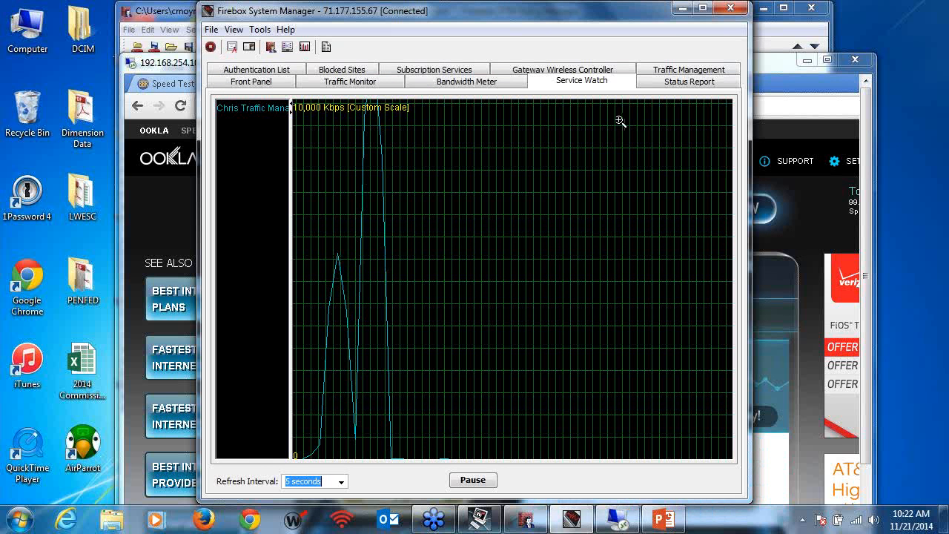
{"action": "left_click", "coordinate": [670, 70]}
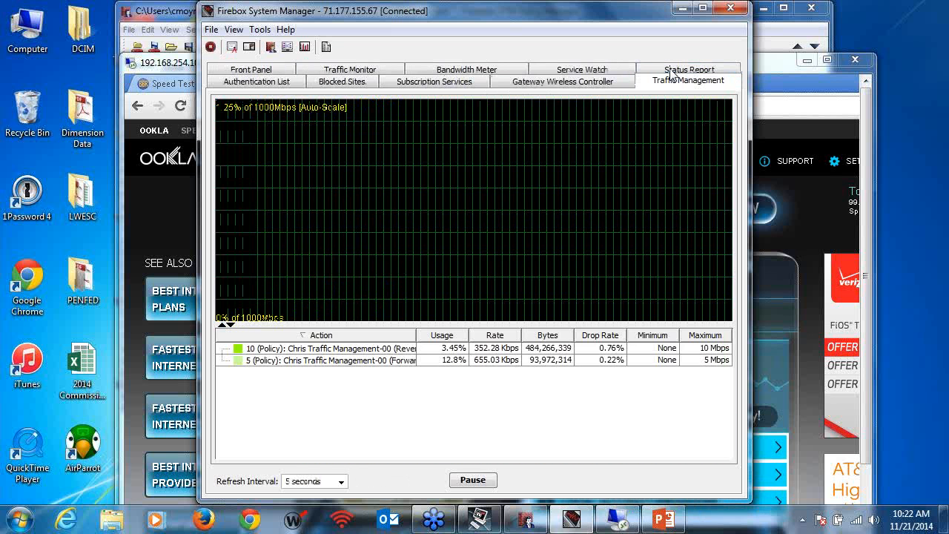
{"action": "left_click", "coordinate": [387, 352]}
{"action": "left_click", "coordinate": [382, 361]}
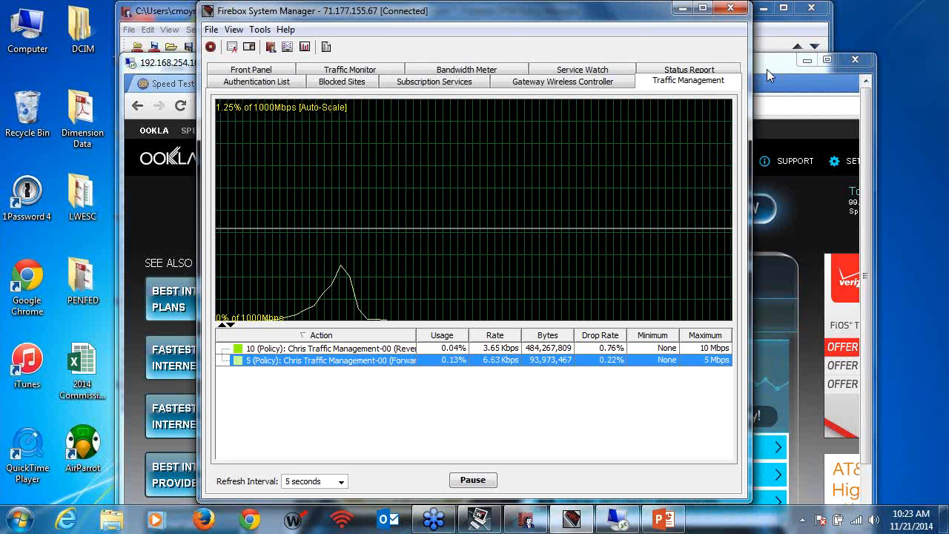
{"action": "left_click", "coordinate": [202, 520]}
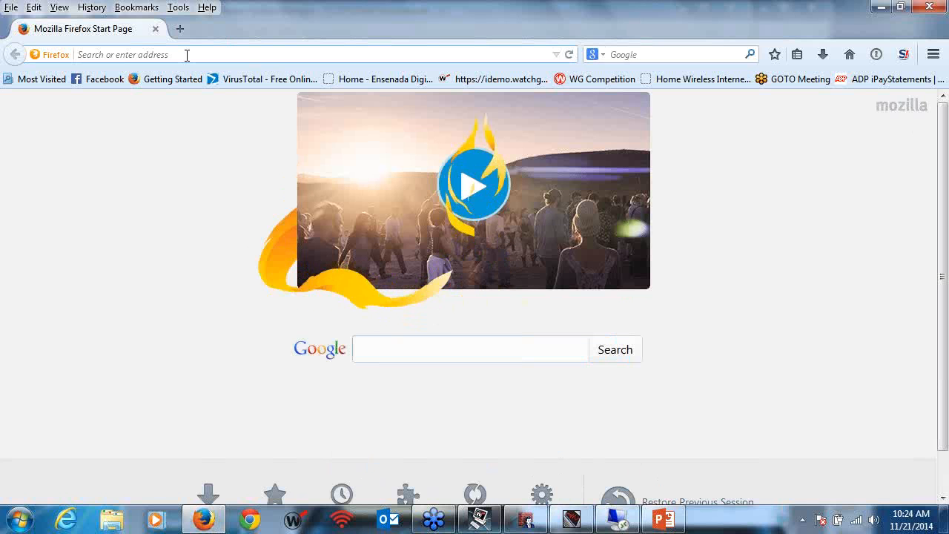
{"action": "type", "text": "www.watchguard.com/"}
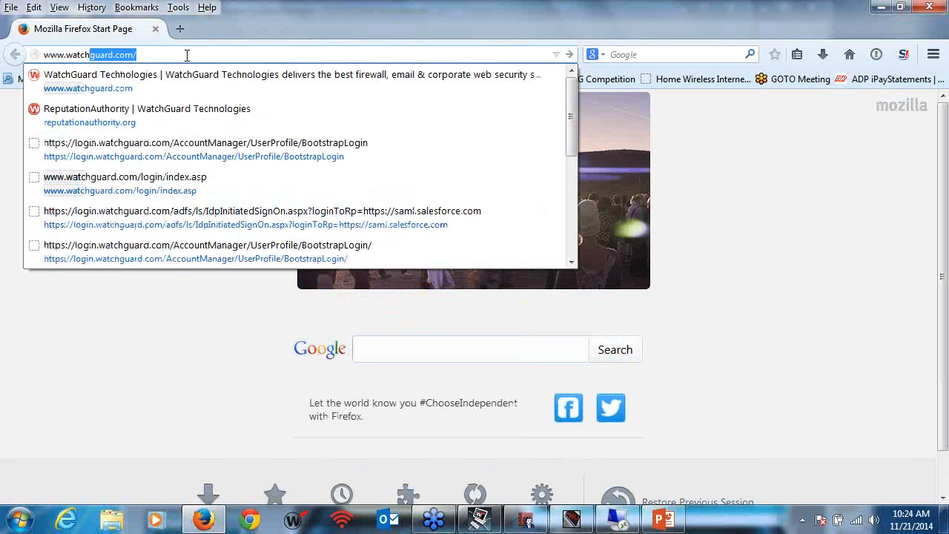
{"action": "key", "text": "Return"}
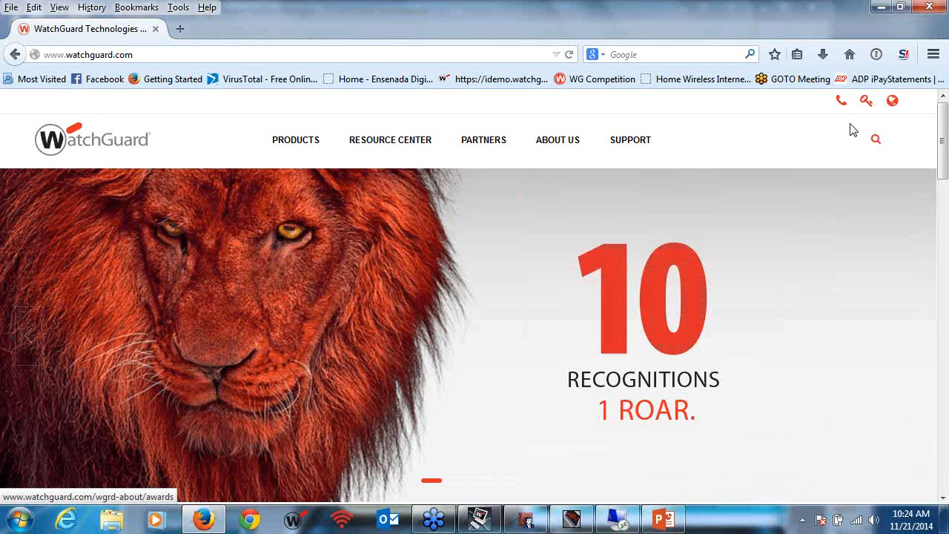
Log in to the WatchGuard Partner Portal with the account's user name and password.
{"action": "left_click", "coordinate": [865, 100]}
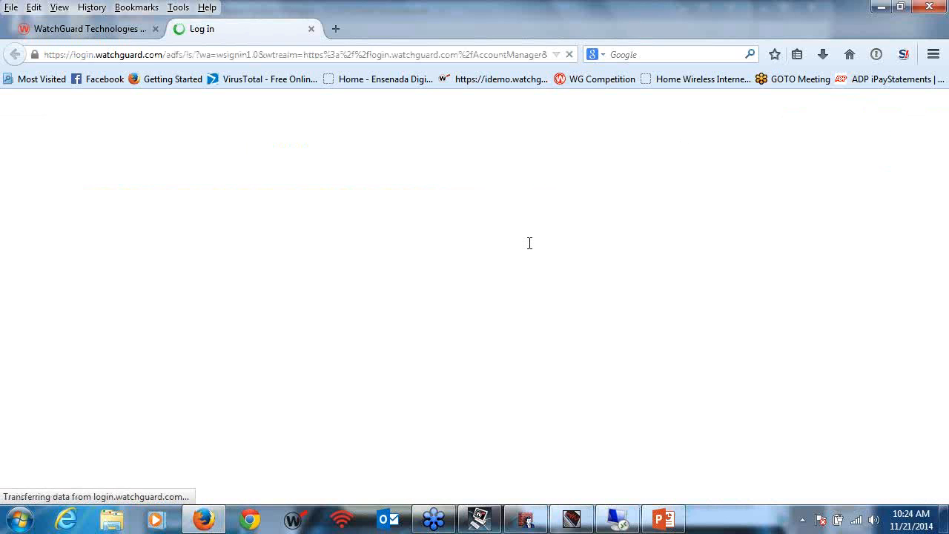
{"action": "left_click", "coordinate": [440, 262]}
{"action": "left_click", "coordinate": [449, 276]}
{"action": "left_click", "coordinate": [540, 348]}
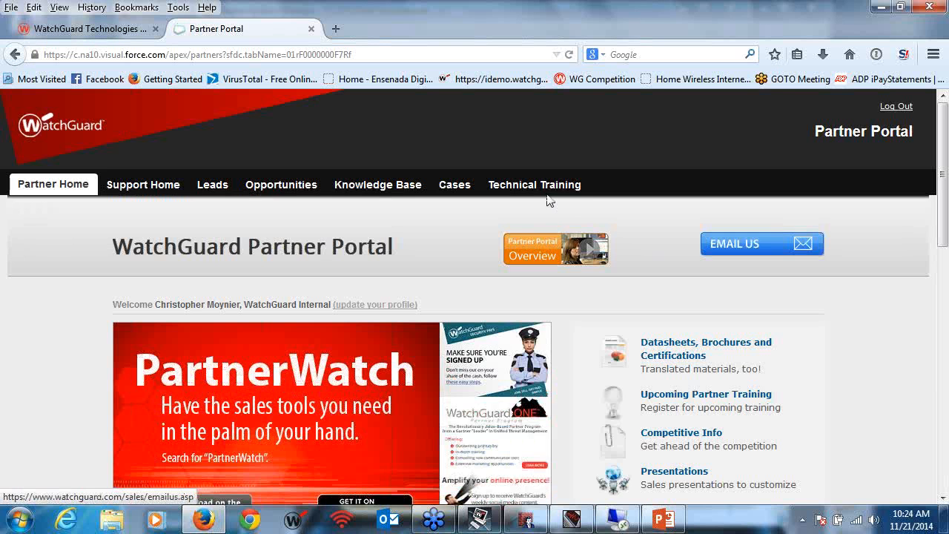
Find the Network and Traffic Management Student Guide in the technical training courseware, and open Network_and_Traffic_Management_v11-9-3.pdf.
{"action": "left_click", "coordinate": [537, 185]}
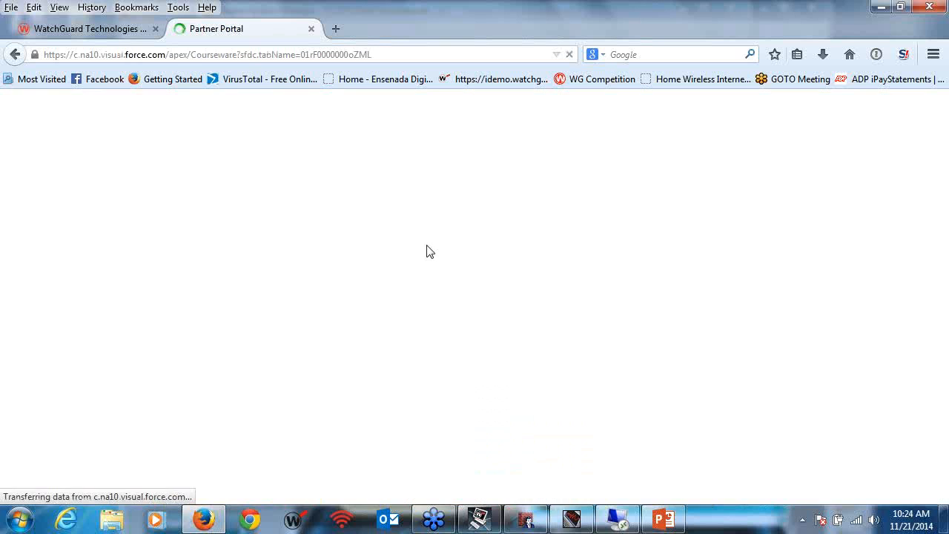
{"action": "scroll", "coordinate": [551, 286], "scroll_direction": "down", "scroll_amount": 8}
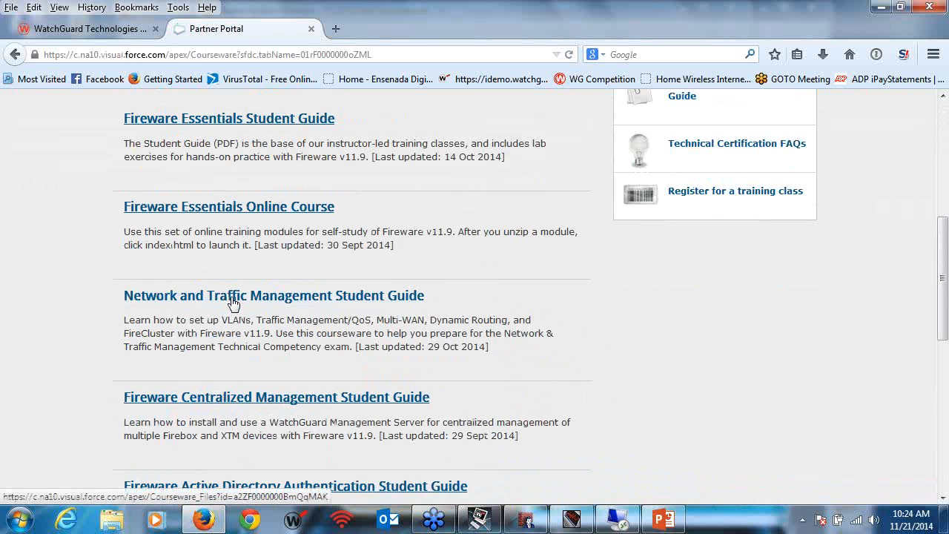
{"action": "left_click", "coordinate": [232, 296]}
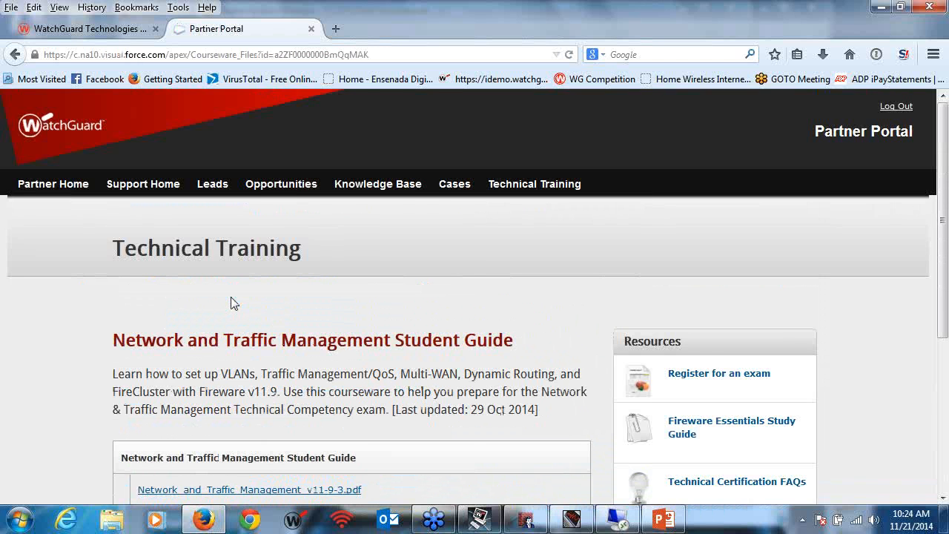
{"action": "scroll", "coordinate": [232, 303], "scroll_direction": "down", "scroll_amount": 6}
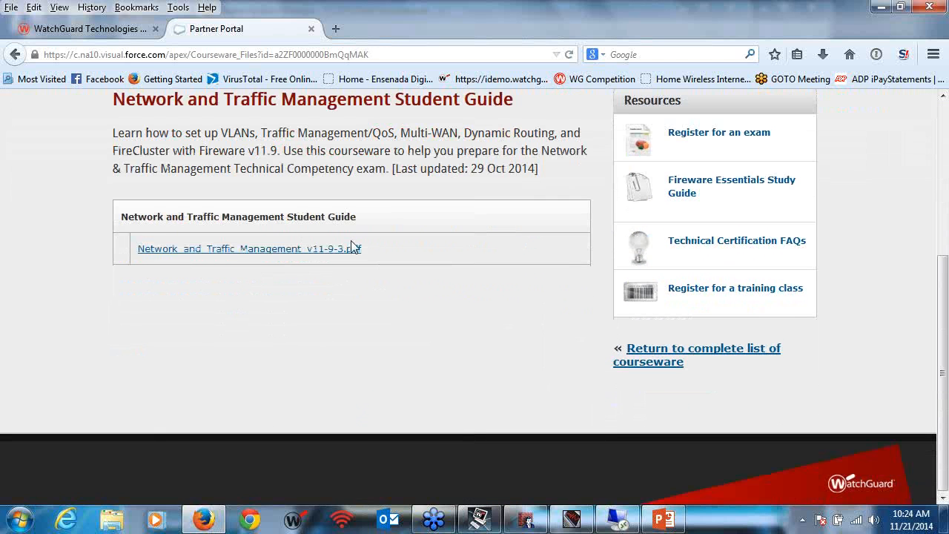
{"action": "left_click", "coordinate": [226, 250]}
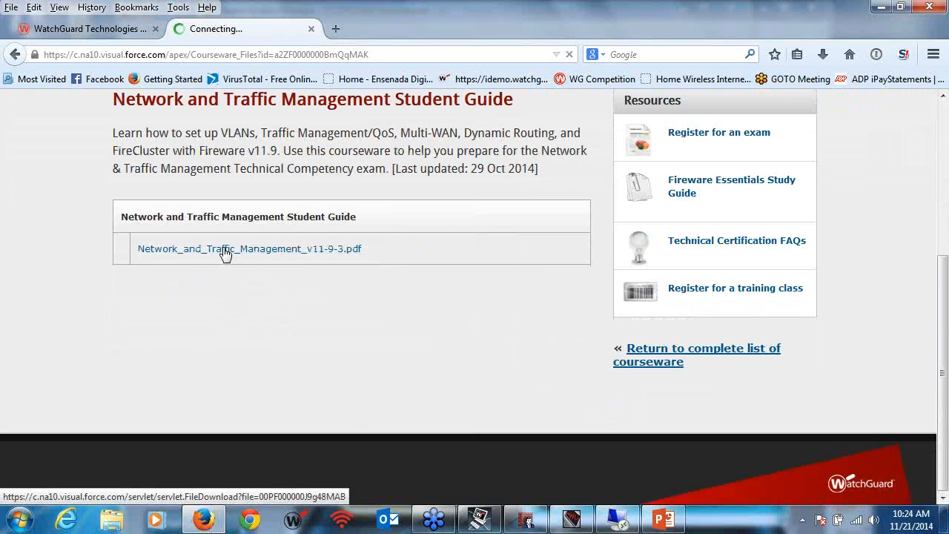